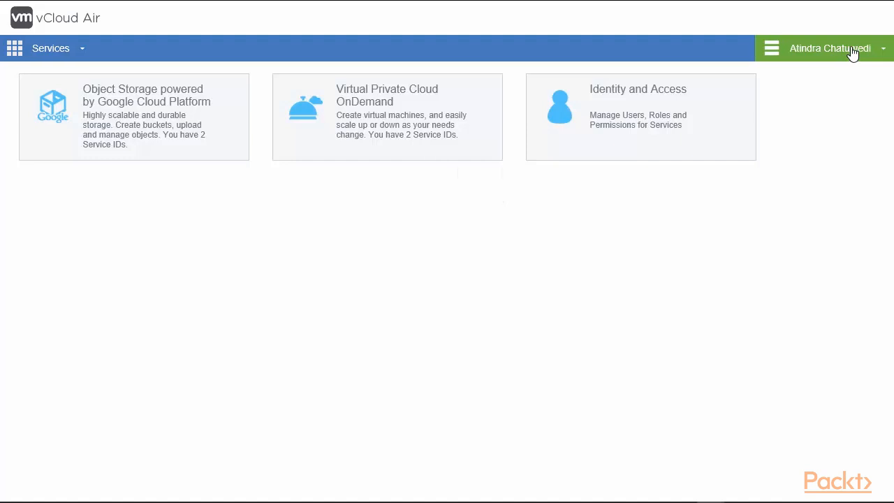
Open the vCloud Air health status page and review service status for the United States, Europe, Japan and Australia
{"action": "left_click", "coordinate": [852, 53]}
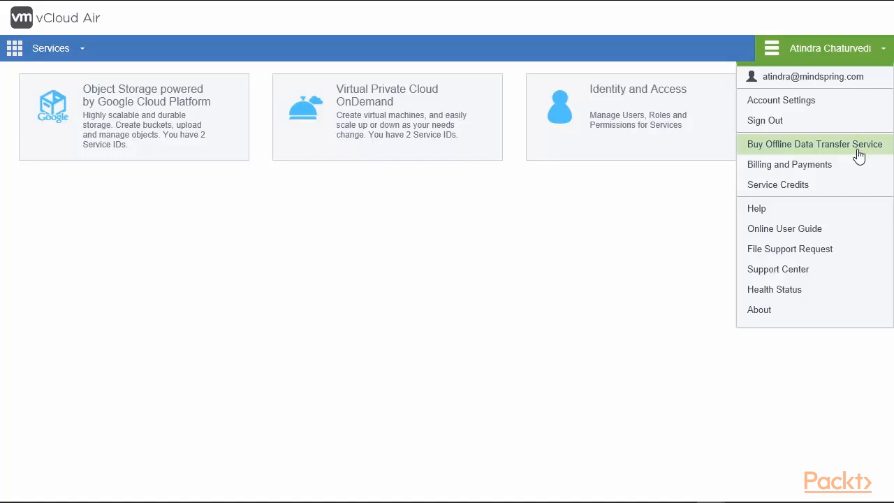
{"action": "left_click", "coordinate": [785, 300]}
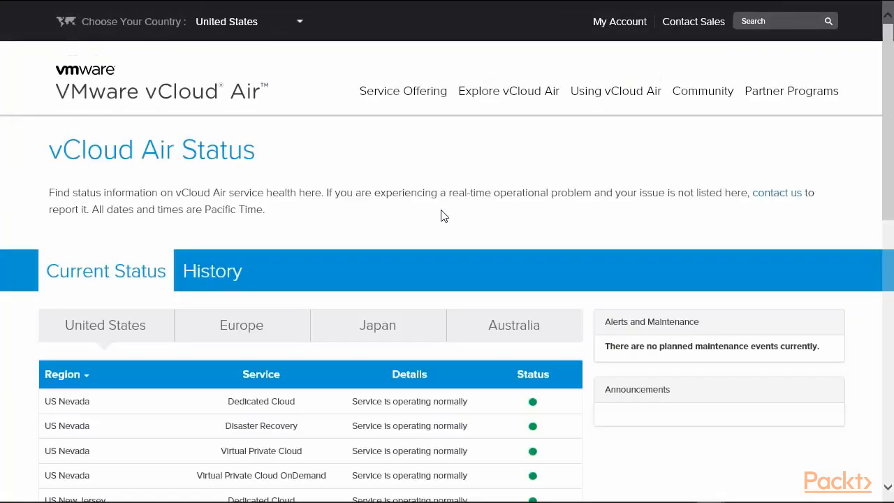
{"action": "scroll", "coordinate": [443, 202], "scroll_direction": "down", "scroll_amount": 3}
{"action": "scroll", "coordinate": [443, 202], "scroll_direction": "down", "scroll_amount": 1}
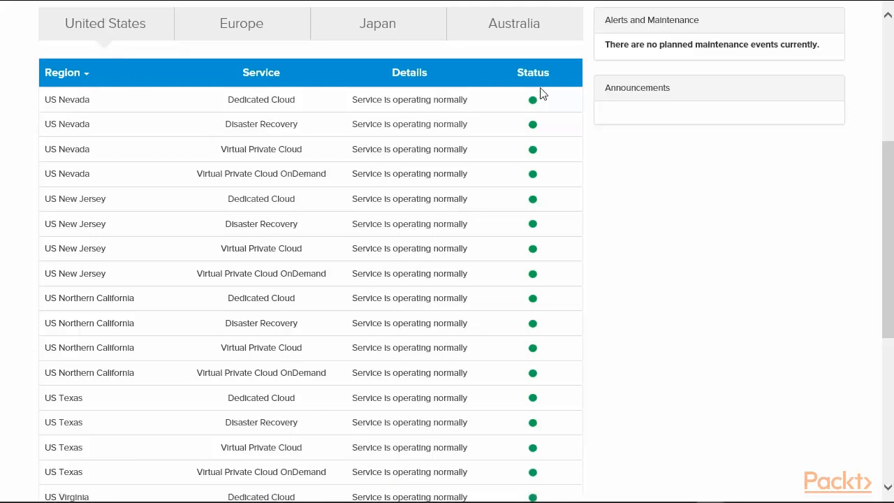
{"action": "left_click", "coordinate": [243, 27]}
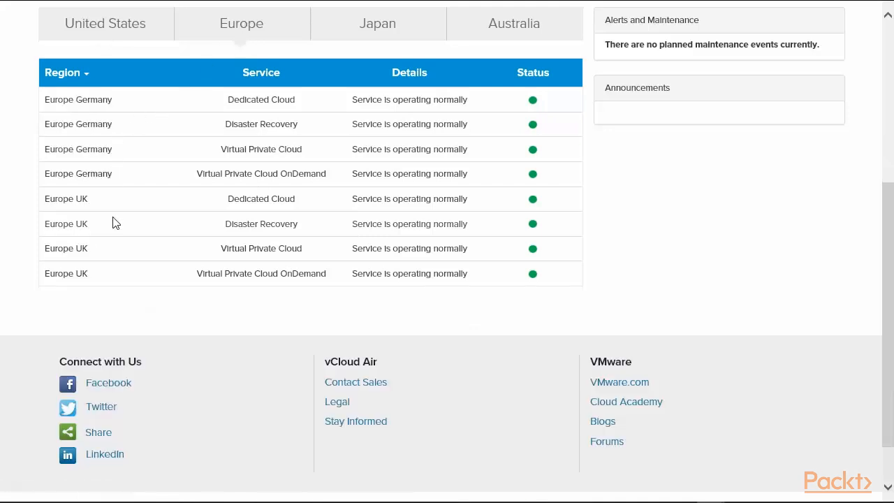
{"action": "left_click", "coordinate": [360, 30]}
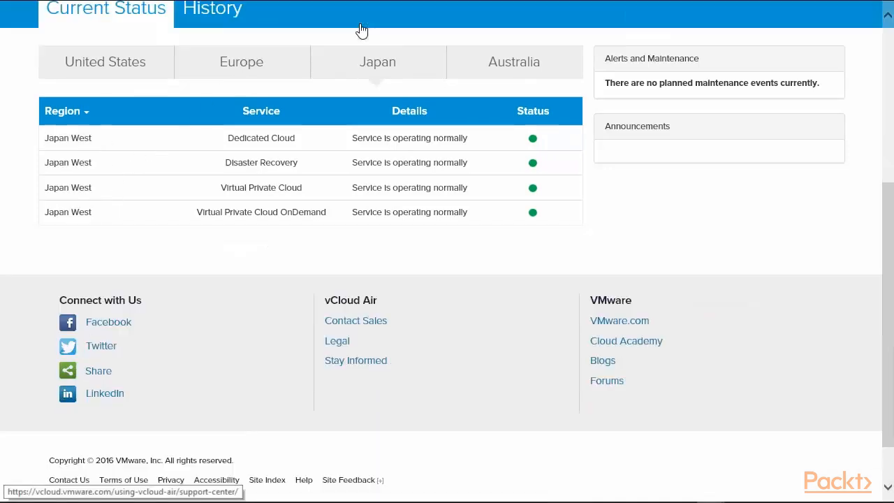
{"action": "left_click", "coordinate": [510, 66]}
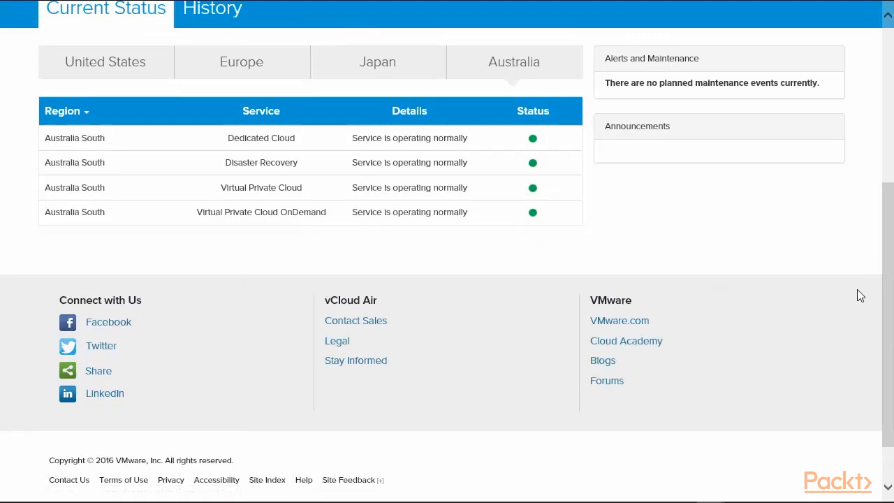
{"action": "scroll", "coordinate": [857, 289], "scroll_direction": "up", "scroll_amount": 4}
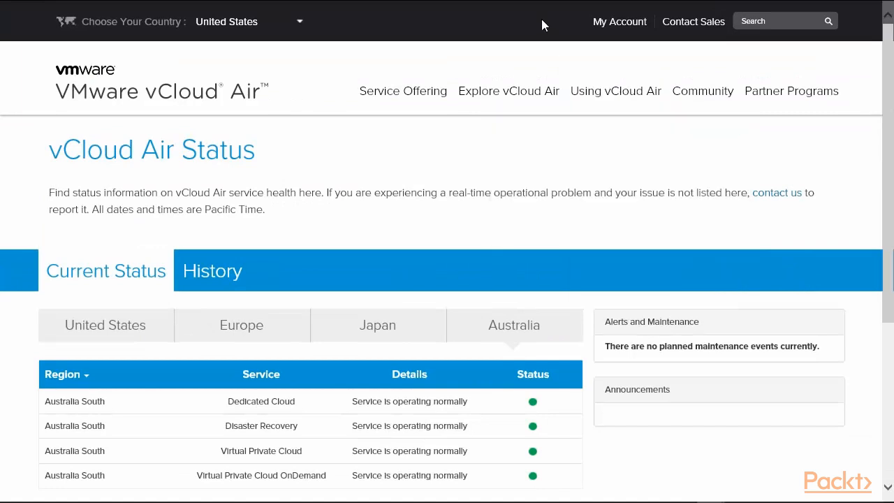
Return to the services portal and open the second service ID under Virtual Private Cloud OnDemand
{"action": "mouse_move", "coordinate": [538, 3]}
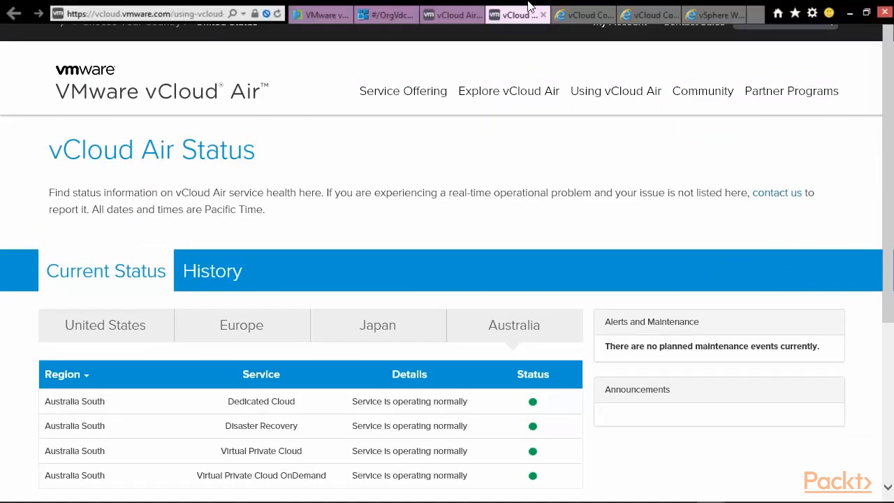
{"action": "left_click", "coordinate": [316, 17]}
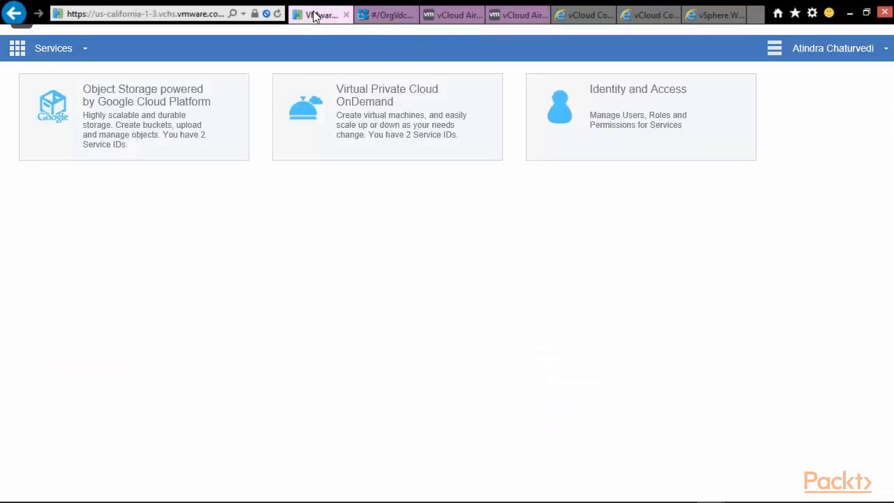
{"action": "mouse_move", "coordinate": [398, 133]}
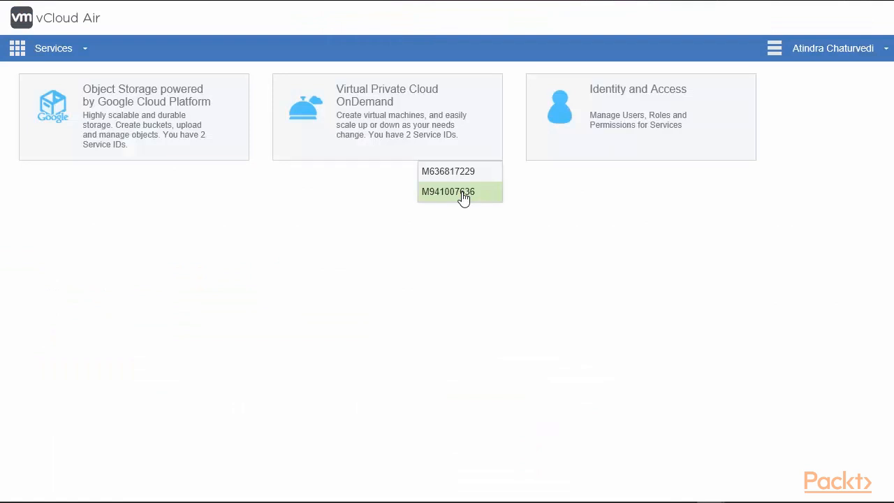
{"action": "left_click", "coordinate": [464, 199]}
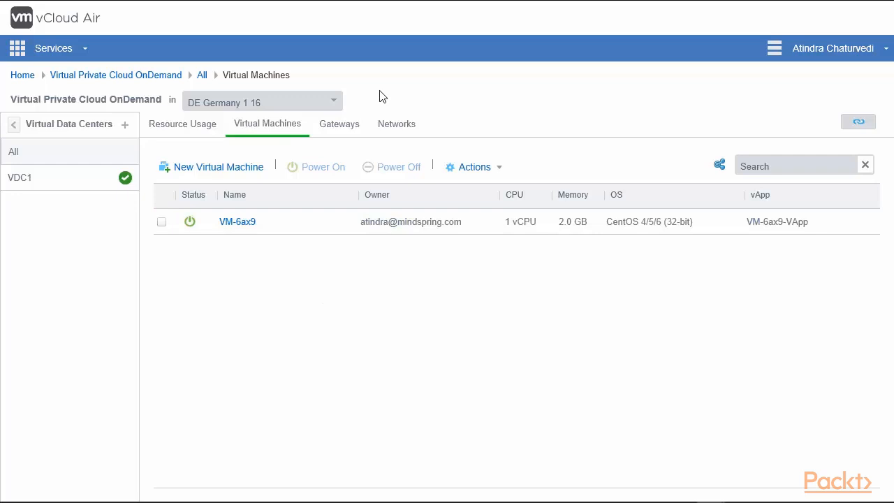
Select the VDC1 virtual data center and view the available regions without changing the current one
{"action": "left_click", "coordinate": [48, 175]}
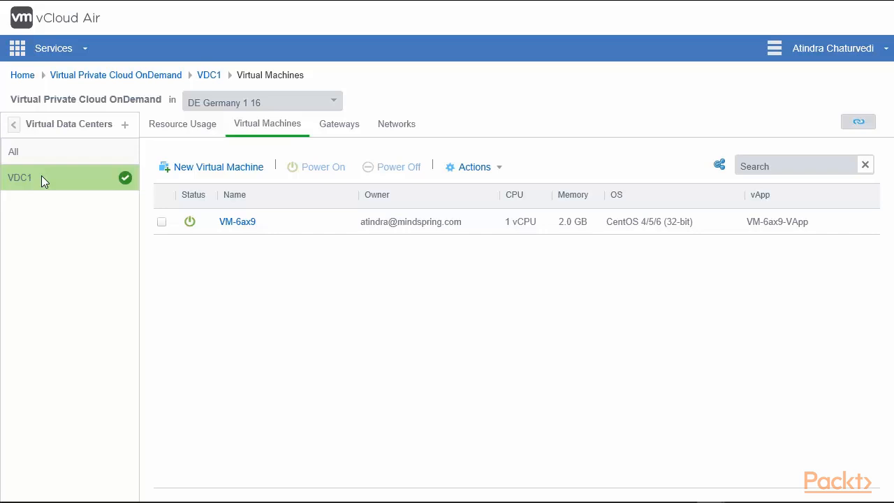
{"action": "left_click", "coordinate": [335, 104]}
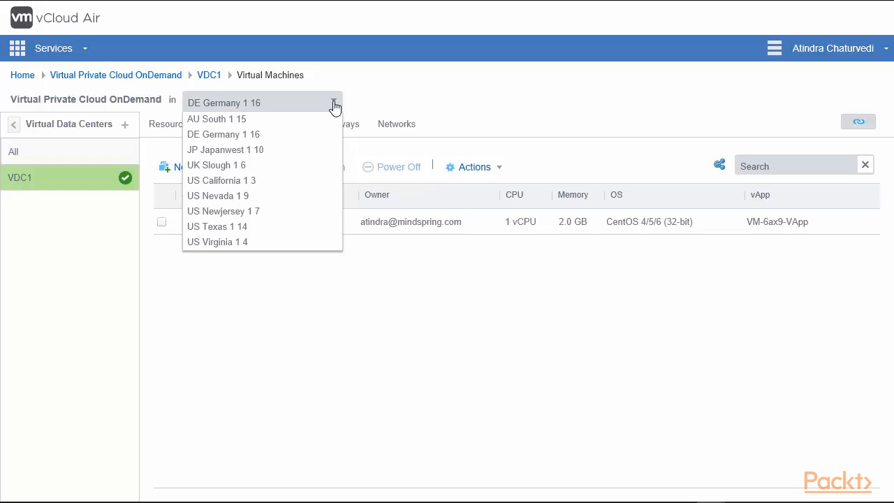
{"action": "left_click", "coordinate": [394, 326]}
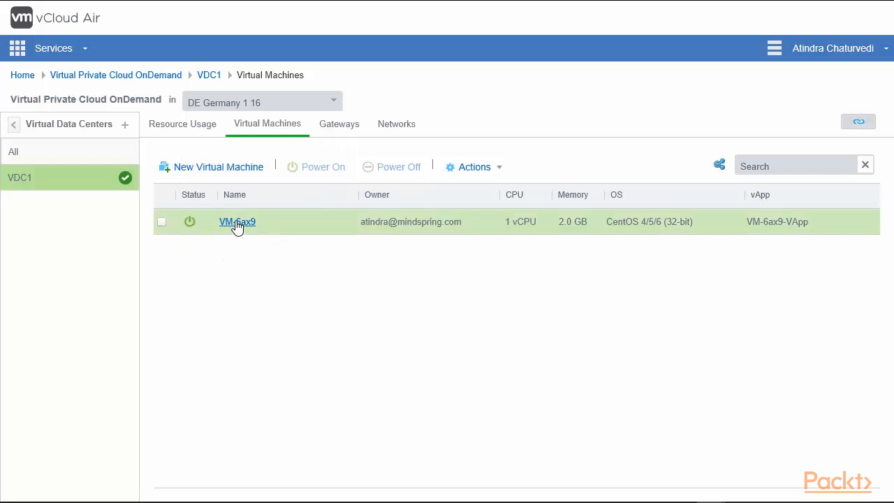
Select the virtual machine VM-6ax9 and review the actions available for it without running any
{"action": "left_click", "coordinate": [164, 222]}
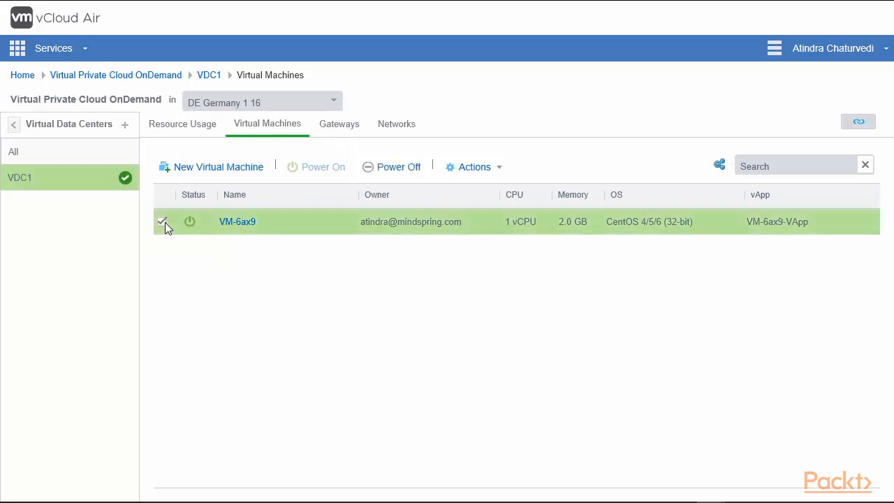
{"action": "mouse_move", "coordinate": [189, 221]}
{"action": "left_click", "coordinate": [475, 169]}
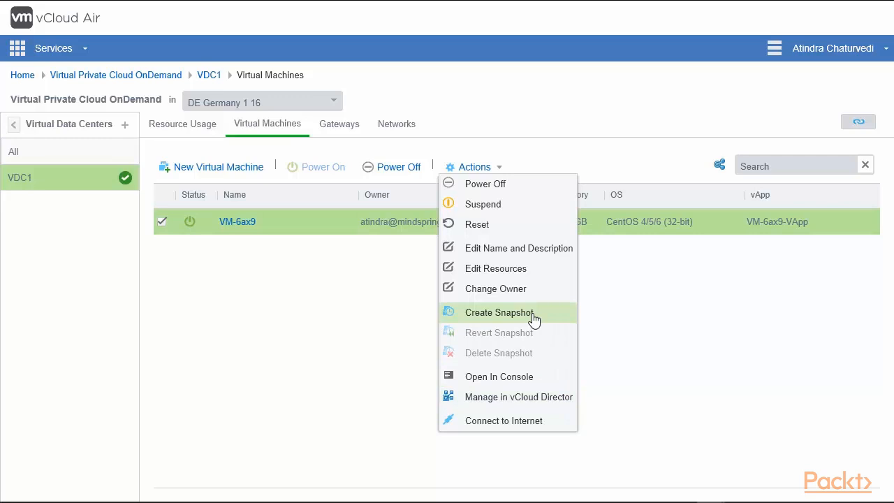
{"action": "left_click", "coordinate": [632, 317]}
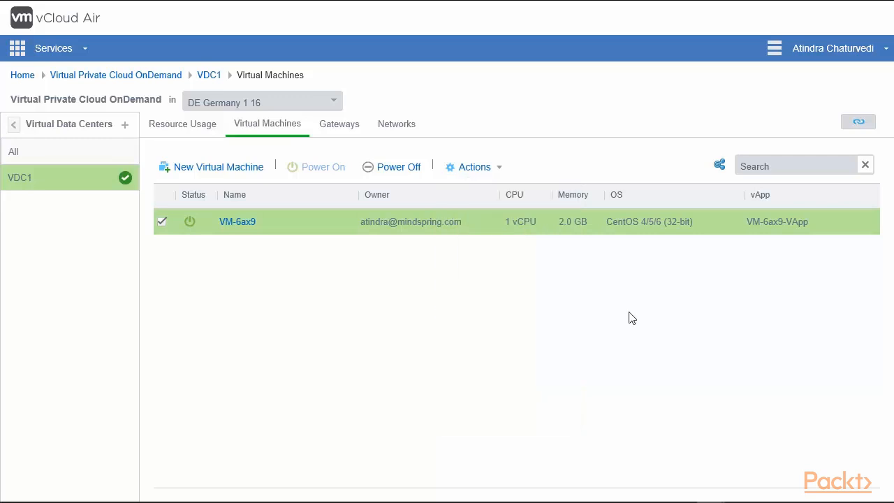
View the vCloud Director API endpoint's URL and organization name, and close the details
{"action": "left_click", "coordinate": [859, 126]}
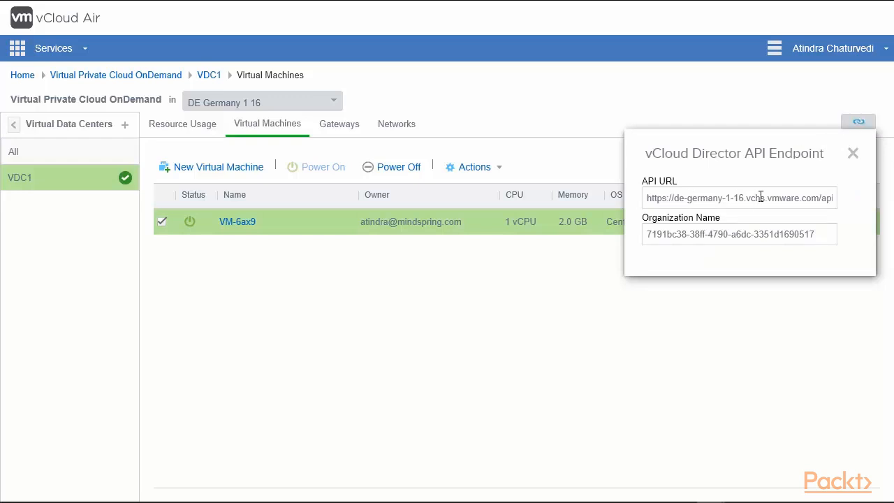
{"action": "left_click", "coordinate": [649, 234]}
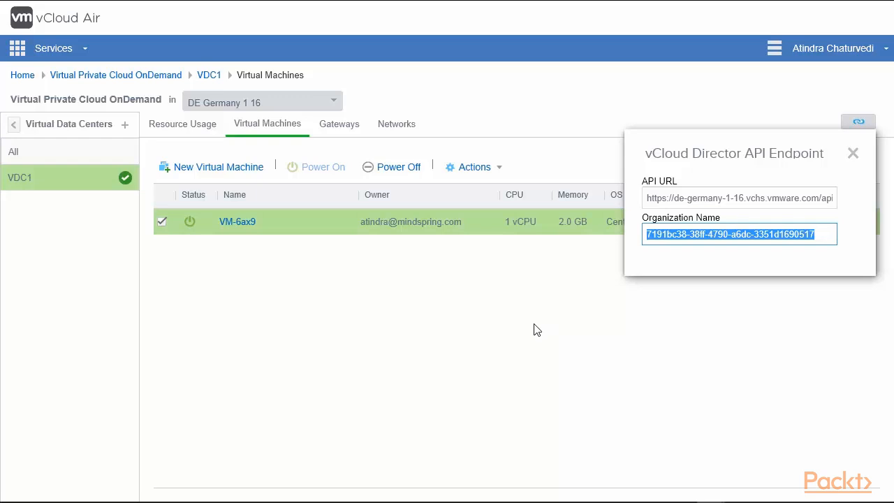
{"action": "left_click", "coordinate": [589, 347]}
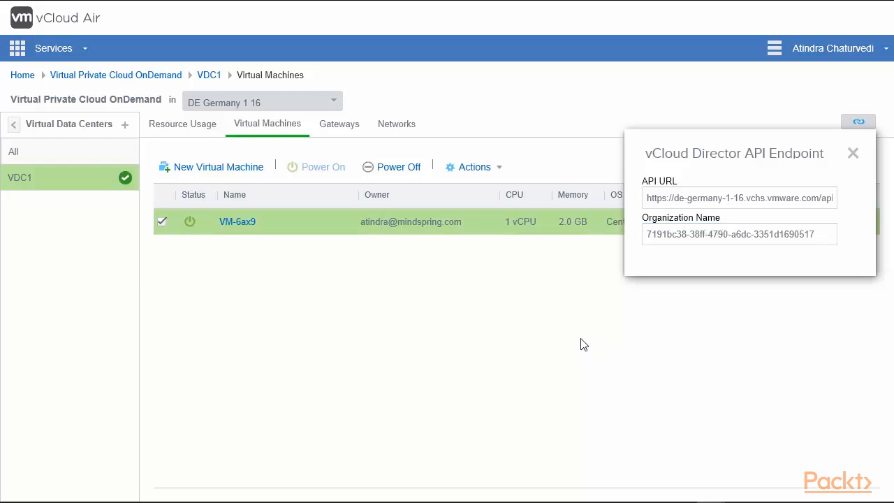
{"action": "left_click", "coordinate": [854, 155]}
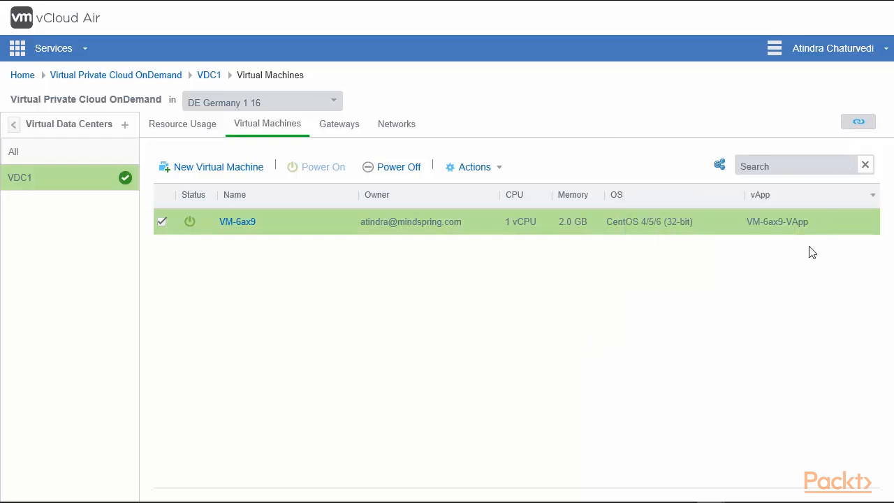
Examine the new virtual data center form and its template options, choosing VPC Subscription, and close it without creating anything
{"action": "left_click", "coordinate": [126, 130]}
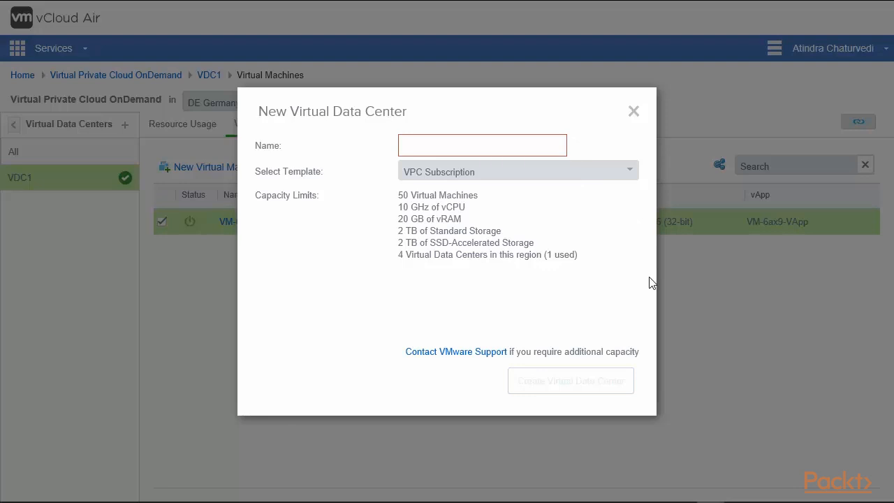
{"action": "left_click", "coordinate": [628, 173]}
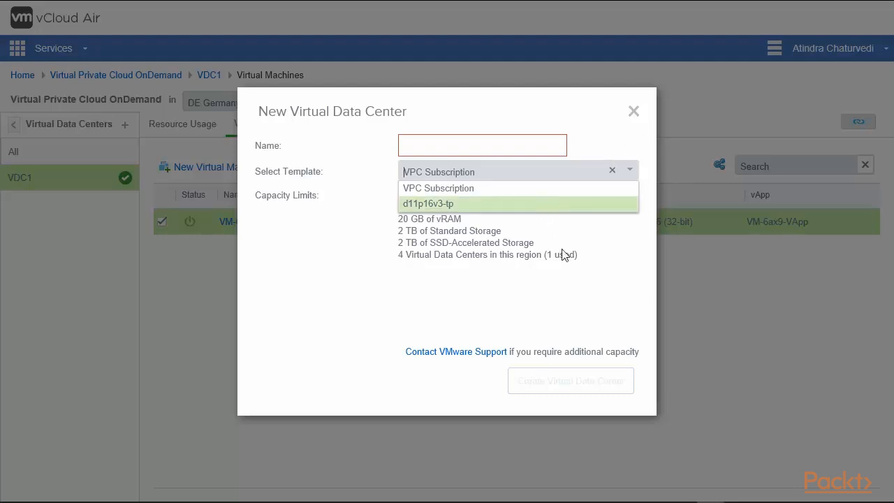
{"action": "left_click", "coordinate": [613, 171]}
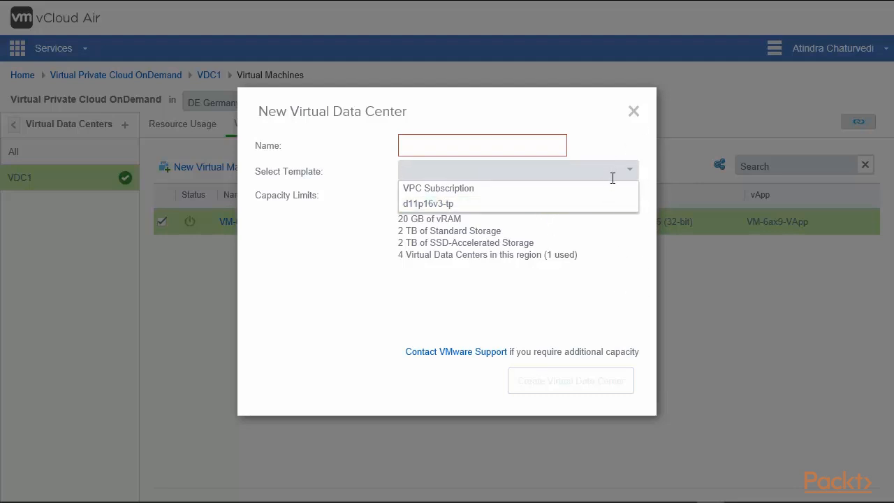
{"action": "left_click", "coordinate": [508, 188]}
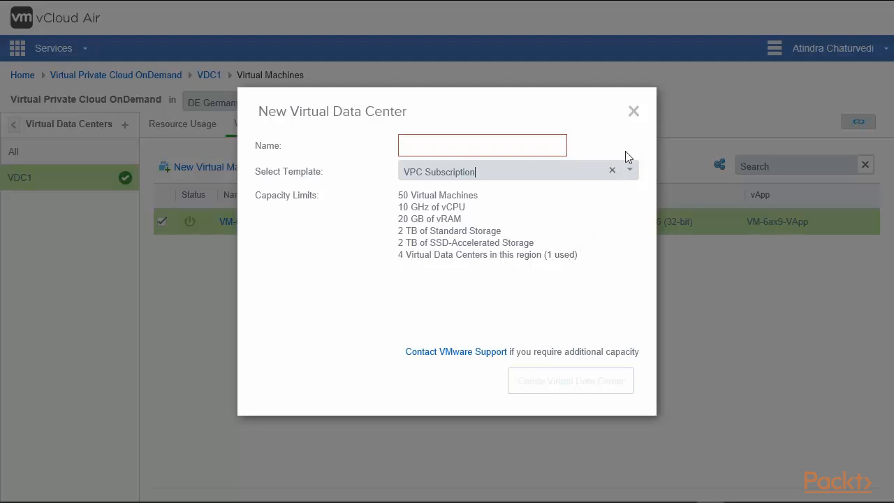
{"action": "left_click", "coordinate": [633, 113]}
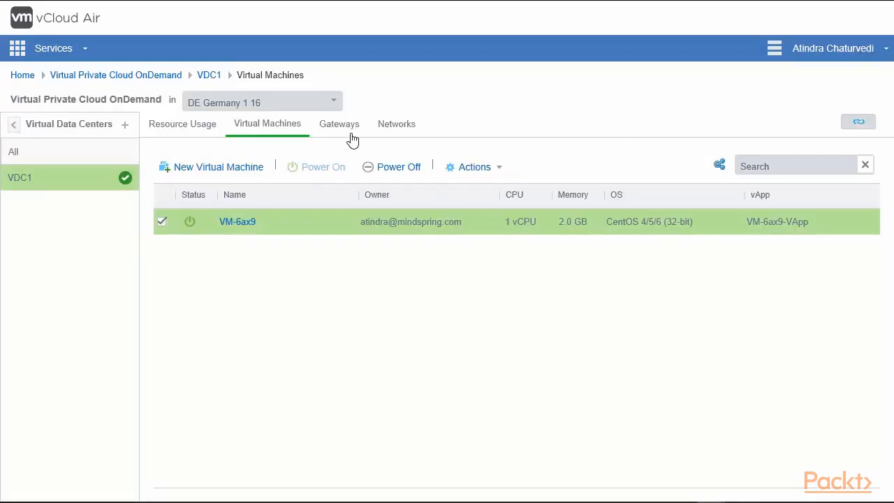
View VDC1's resource usage, its virtual machines and its gateways
{"action": "left_click", "coordinate": [185, 130]}
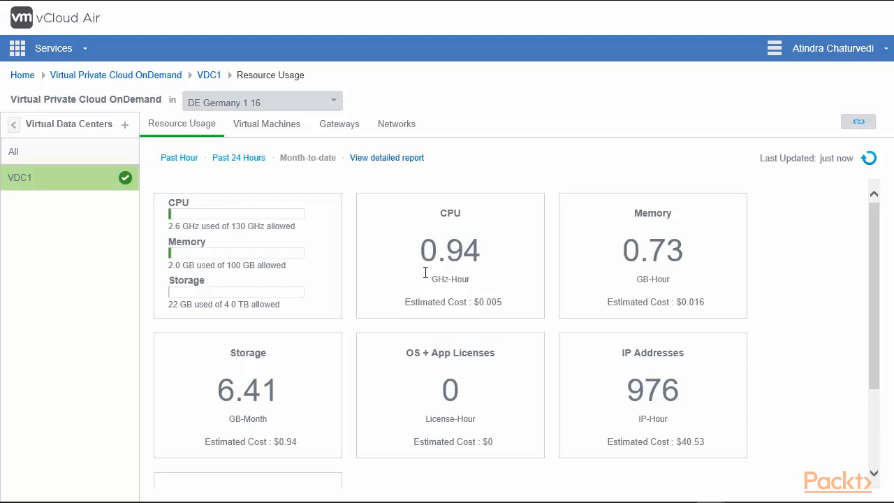
{"action": "left_click", "coordinate": [275, 133]}
{"action": "left_click", "coordinate": [343, 130]}
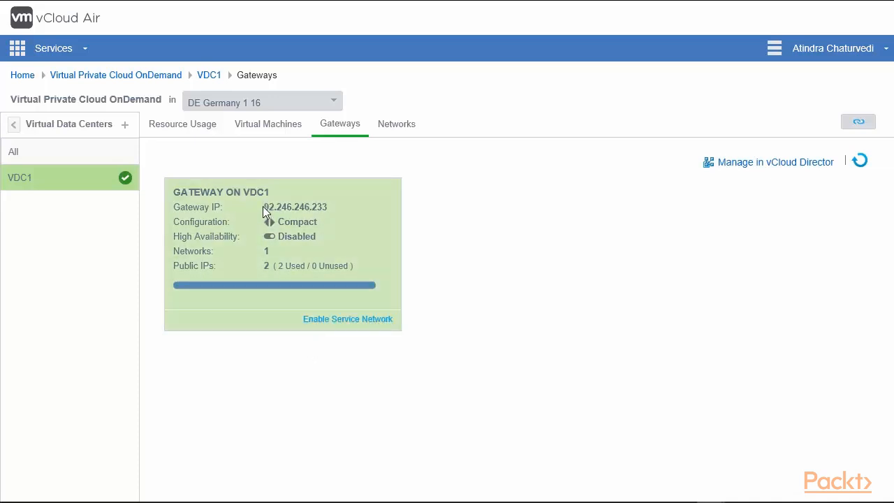
Inspect the VDC1 gateway's IP and NAT rules, return to the gateway list and view the networks
{"action": "left_click_drag", "start_coordinate": [263, 206], "coordinate": [326, 207]}
{"action": "left_click", "coordinate": [341, 206]}
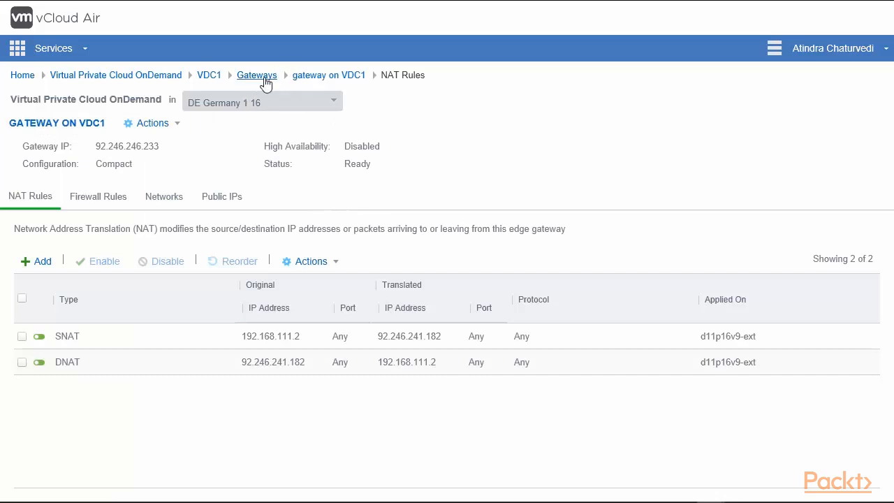
{"action": "left_click", "coordinate": [265, 77]}
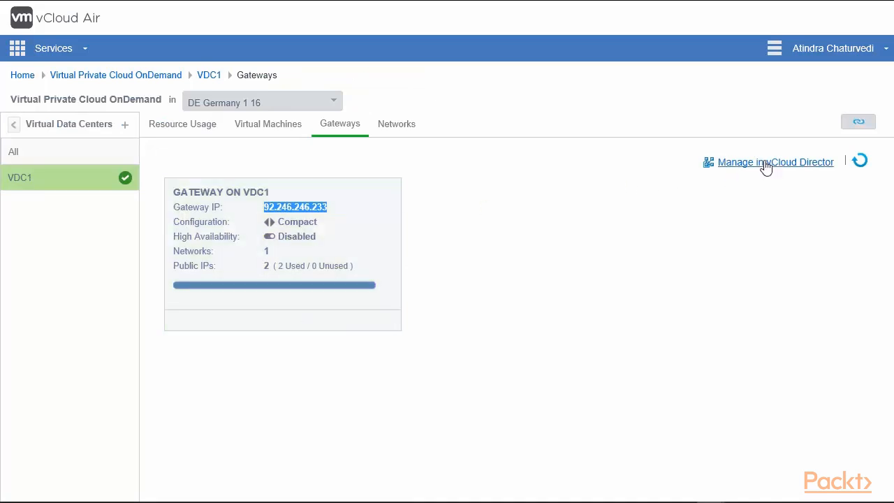
{"action": "left_click", "coordinate": [398, 126]}
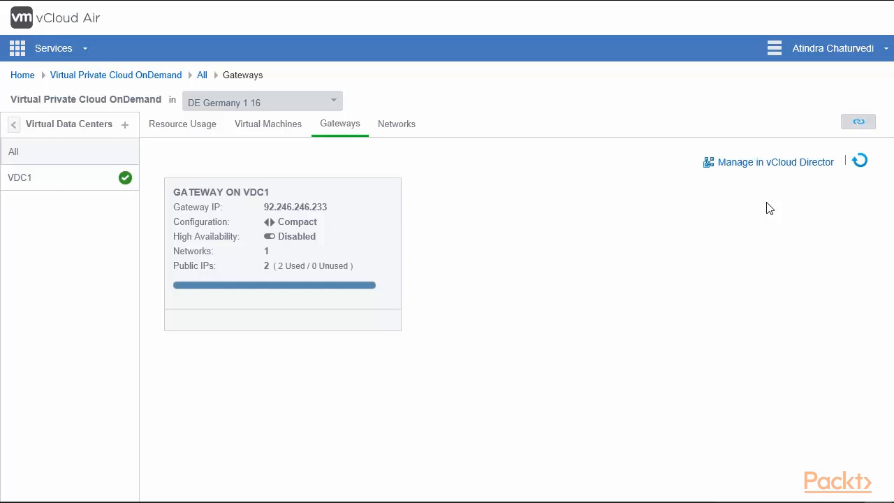
Switch to vCloud Director to manage VDC1's edge gateways and open the Edge Gateway Services configuration for the gateway
{"action": "left_click", "coordinate": [775, 165]}
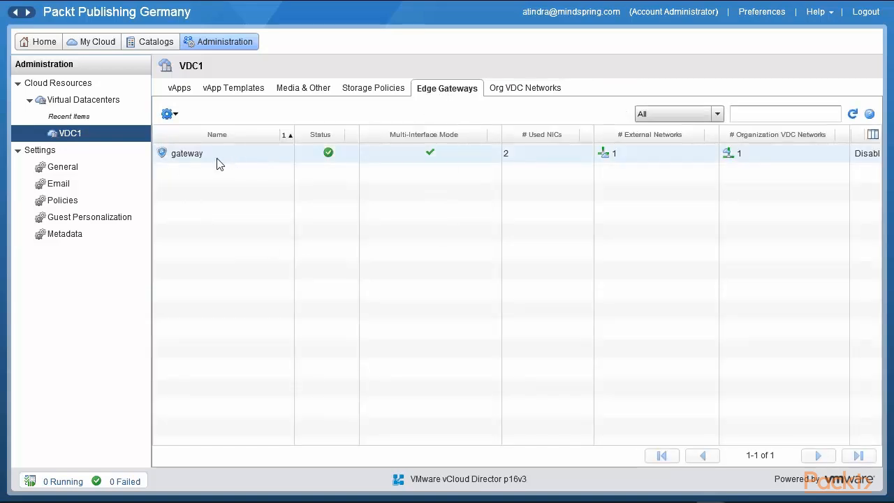
{"action": "left_click", "coordinate": [216, 155]}
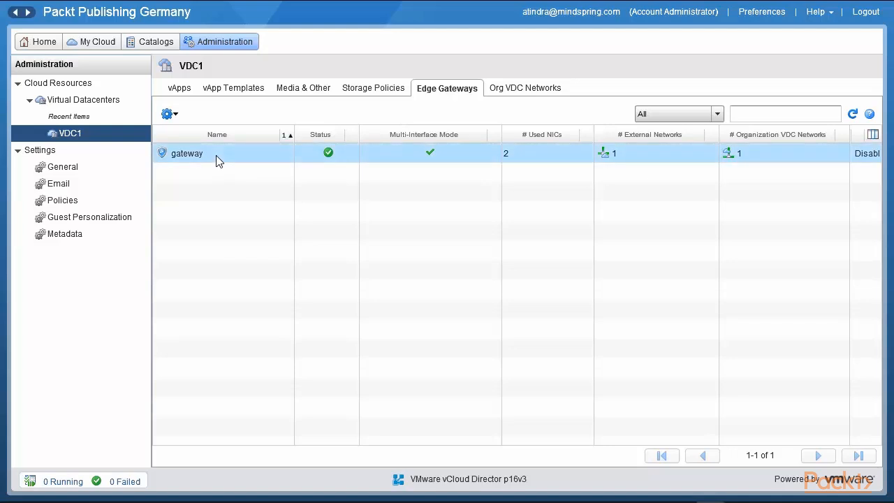
{"action": "right_click", "coordinate": [216, 155]}
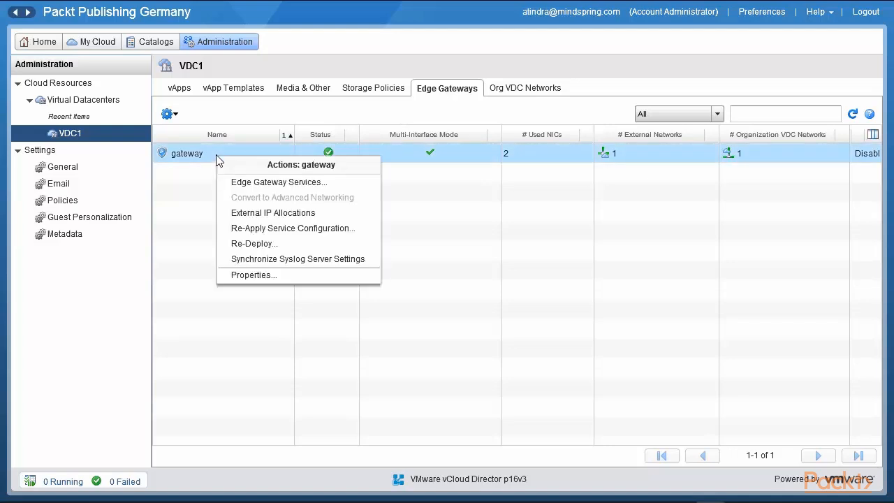
{"action": "left_click", "coordinate": [304, 184]}
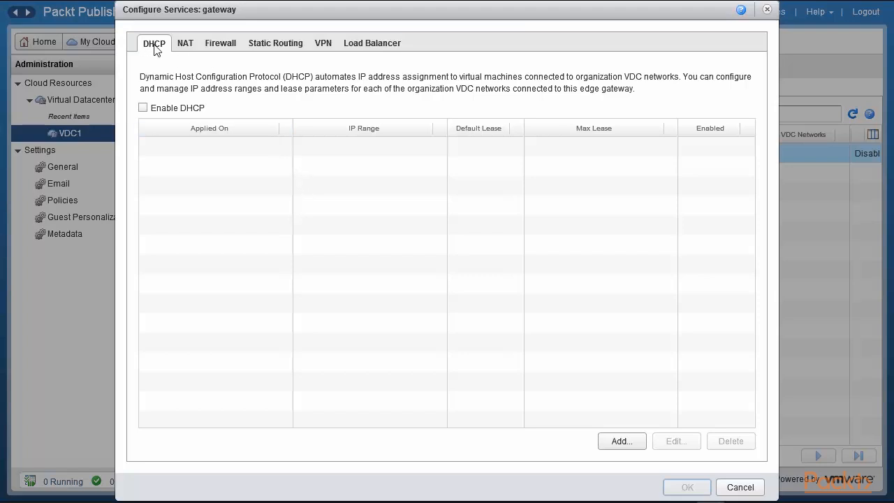
Review the gateway's NAT, firewall, static routing, load balancer and VPN settings, ticking Enable firewall along the way, and discard the changes
{"action": "left_click", "coordinate": [187, 46]}
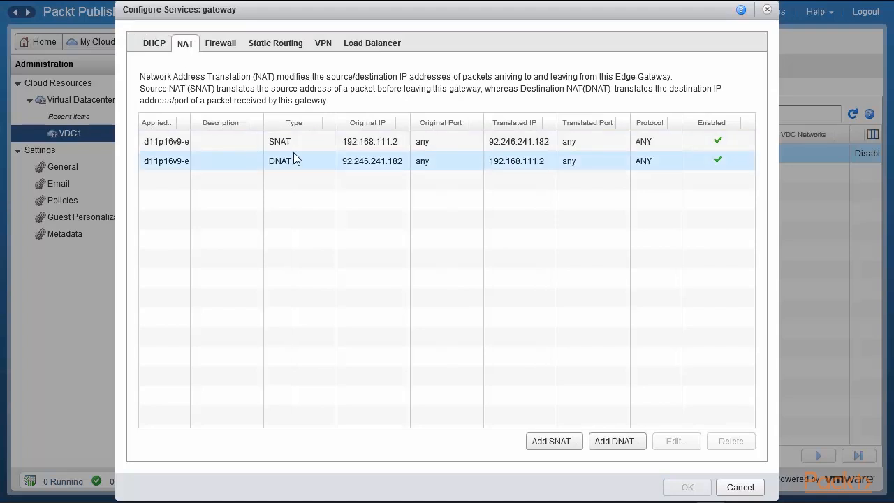
{"action": "left_click", "coordinate": [223, 47]}
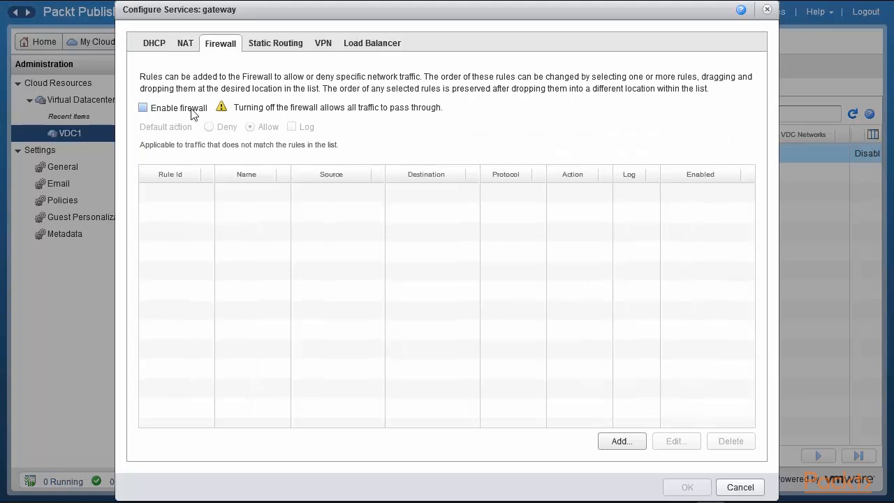
{"action": "left_click", "coordinate": [143, 108]}
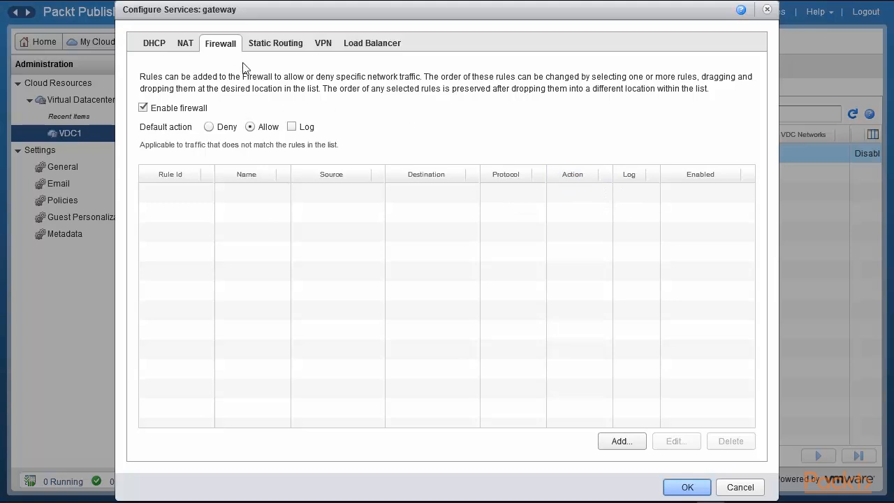
{"action": "left_click", "coordinate": [276, 45]}
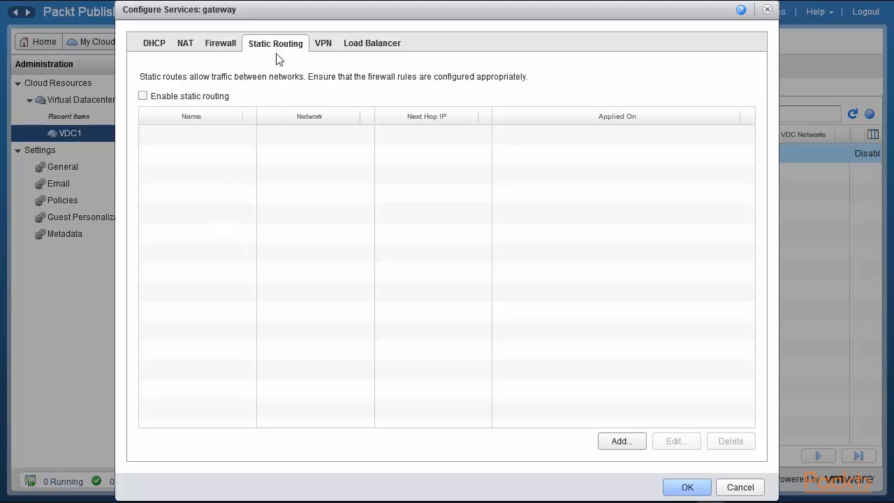
{"action": "left_click", "coordinate": [364, 46]}
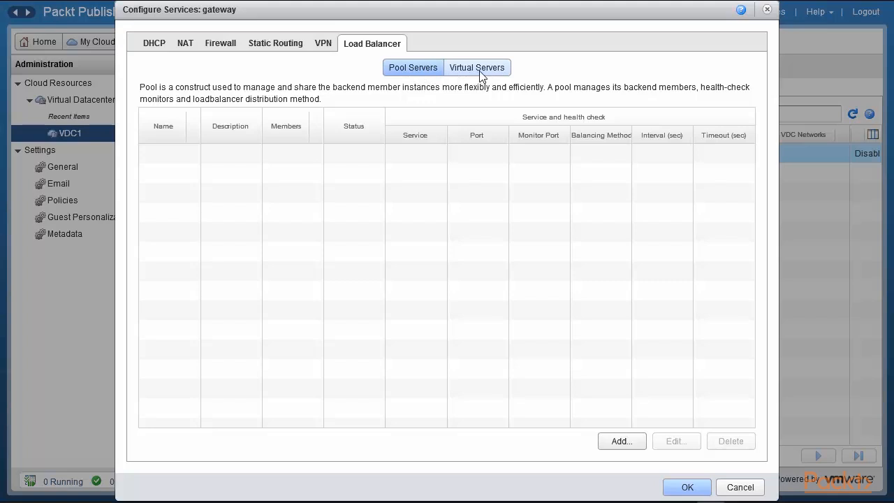
{"action": "left_click", "coordinate": [323, 46]}
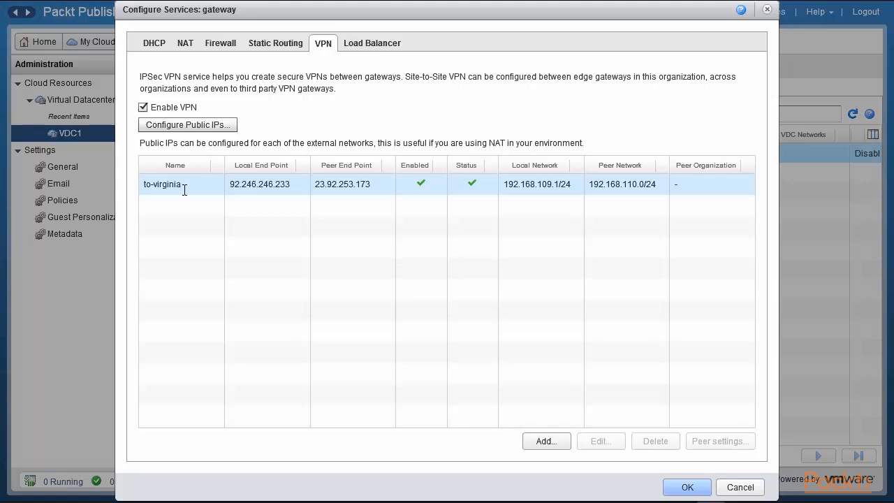
{"action": "left_click", "coordinate": [750, 491]}
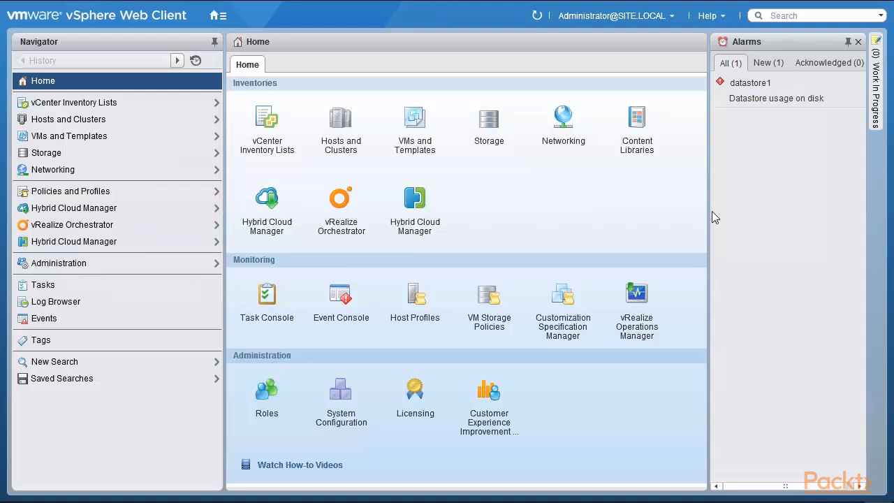
Check the client version and browser details in the vSphere Web Client's About VMware vSphere information, and close it
{"action": "left_click", "coordinate": [716, 17]}
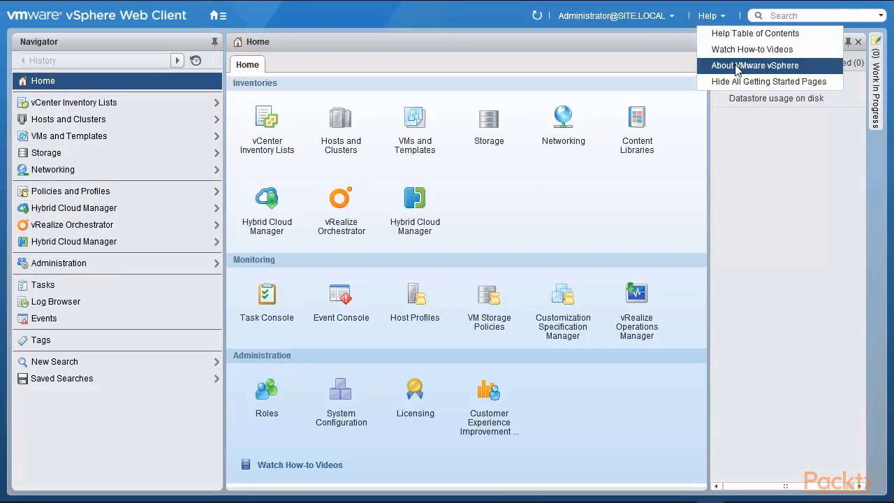
{"action": "left_click", "coordinate": [734, 63]}
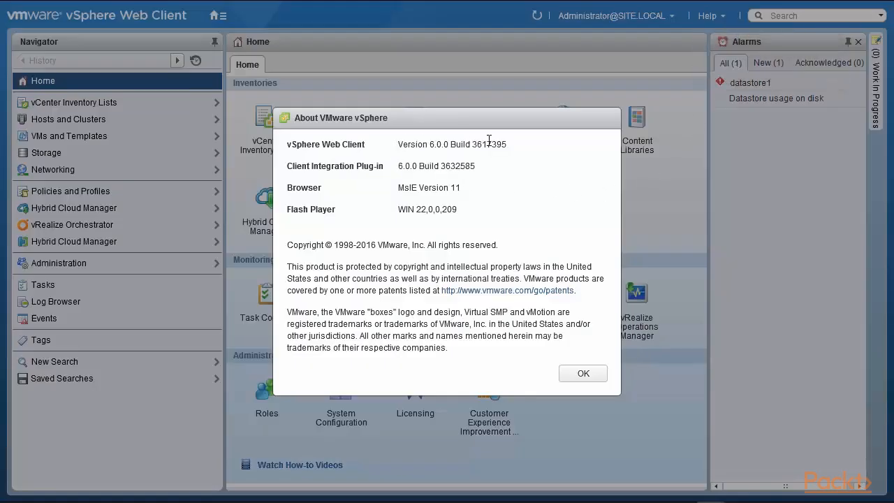
{"action": "left_click_drag", "start_coordinate": [503, 144], "coordinate": [401, 165]}
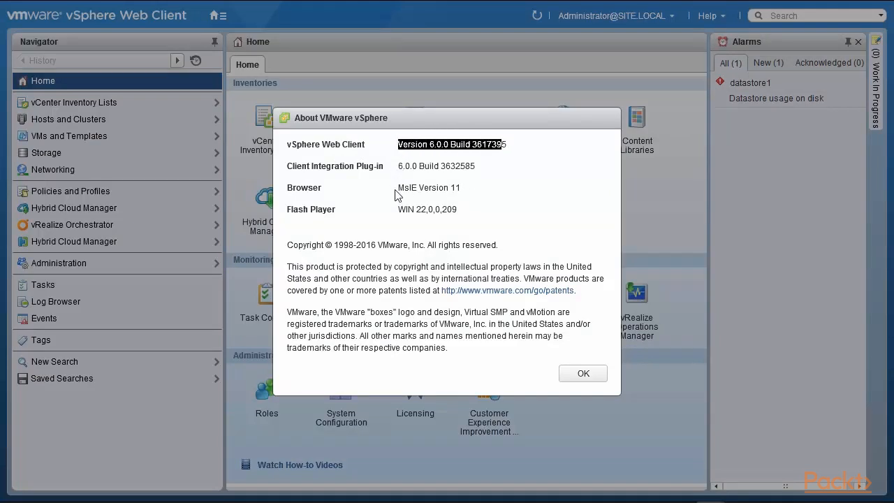
{"action": "left_click_drag", "start_coordinate": [397, 188], "coordinate": [481, 198]}
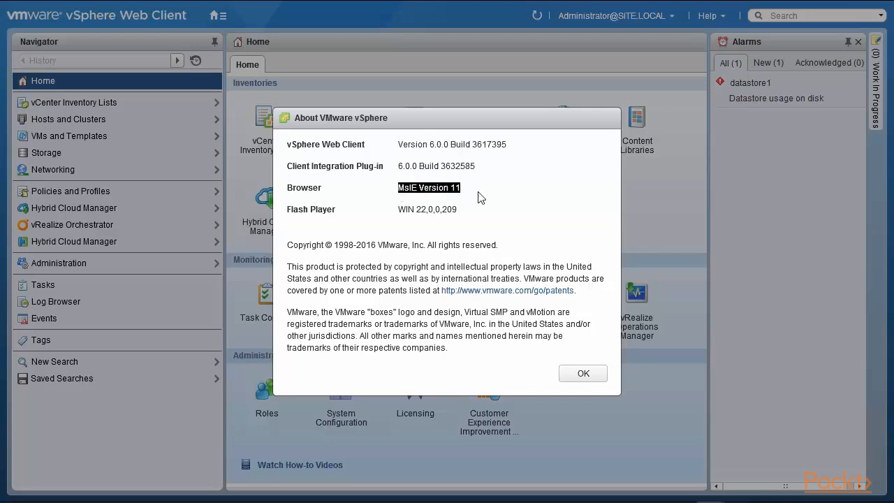
{"action": "left_click", "coordinate": [592, 372]}
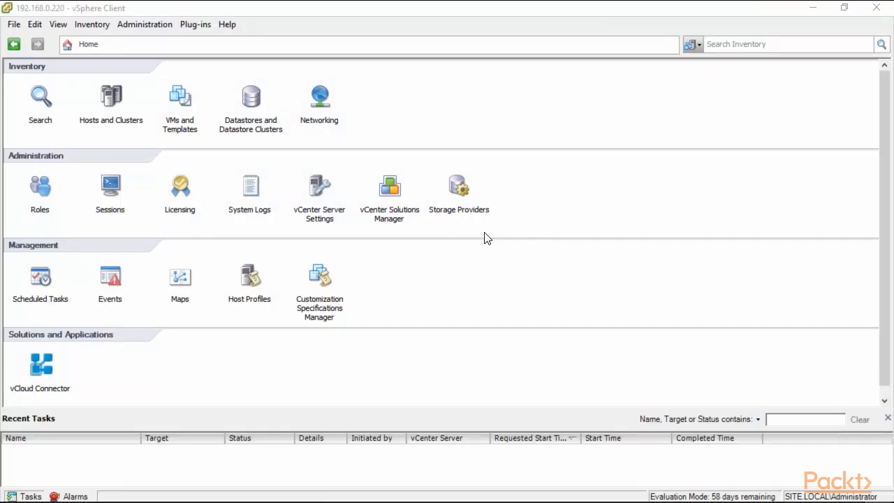
Check the client and vCenter Server versions in the desktop vSphere Client's About VMware vSphere information, and close it
{"action": "left_click", "coordinate": [230, 26]}
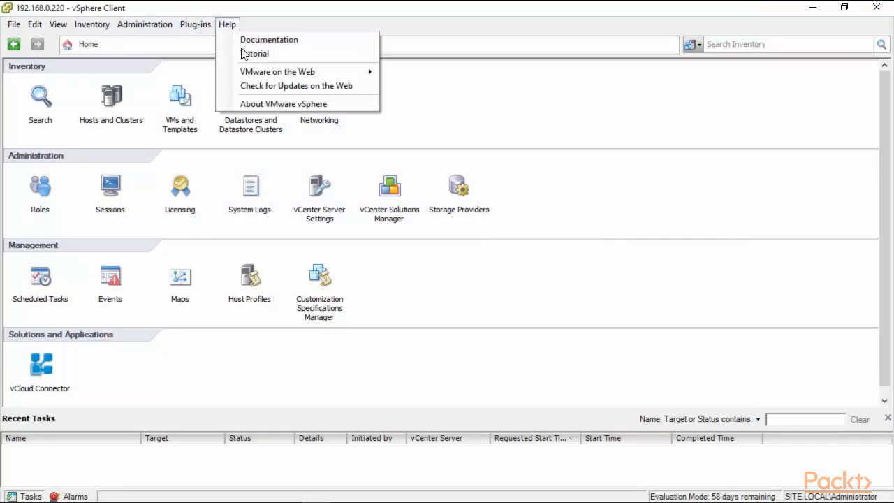
{"action": "left_click", "coordinate": [267, 107]}
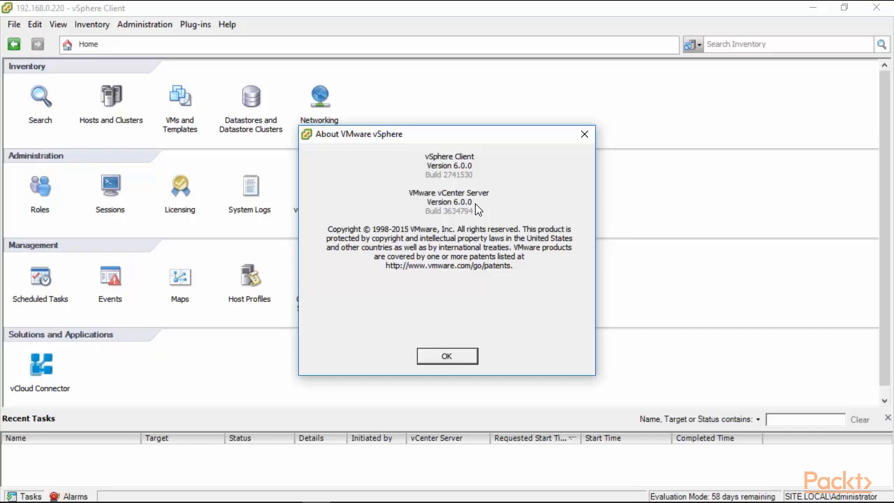
{"action": "left_click", "coordinate": [440, 356]}
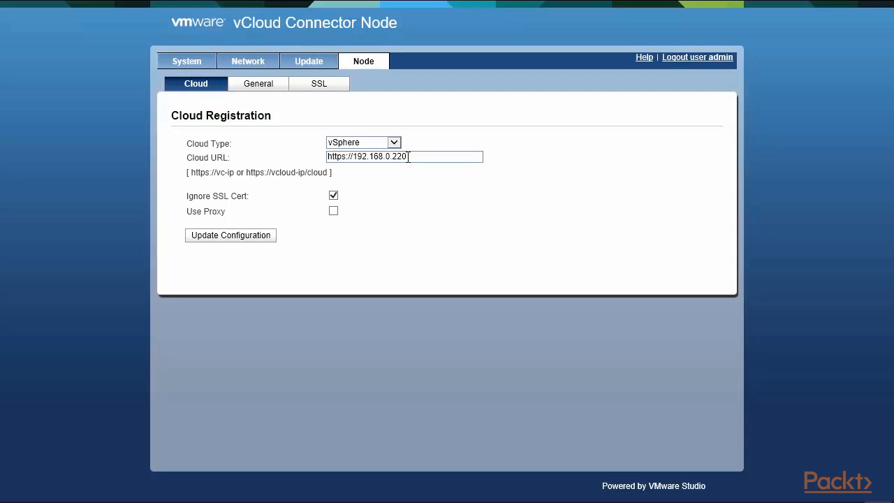
Examine the vCloud Connector Node's cloud registration, highlighting the IP address in the Cloud URL and the example vCloud URL format
{"action": "left_click_drag", "start_coordinate": [409, 156], "coordinate": [352, 157]}
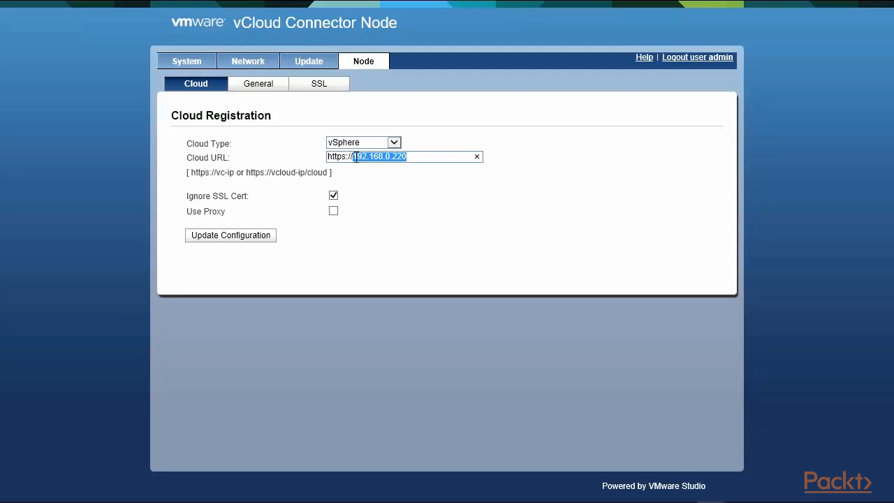
{"action": "left_click", "coordinate": [444, 234]}
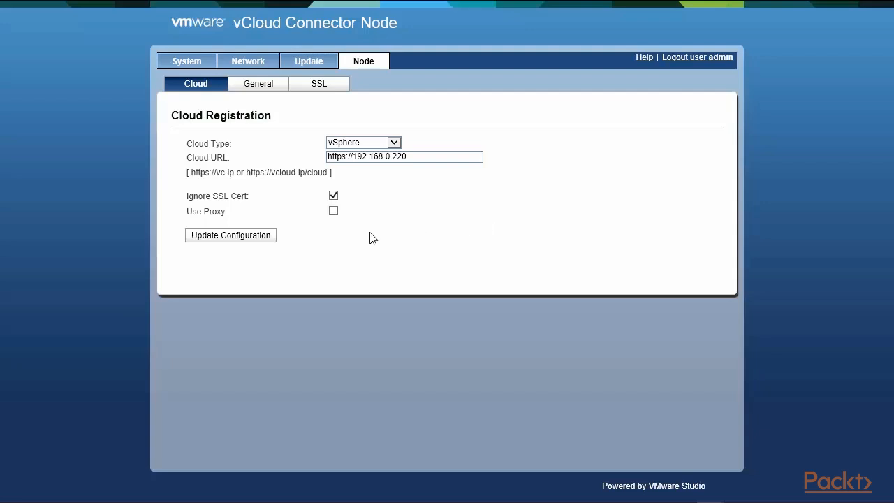
{"action": "left_click_drag", "start_coordinate": [246, 172], "coordinate": [330, 172]}
{"action": "left_click", "coordinate": [437, 221]}
View the node's system information, network status and network address settings, and return to its cloud registration
{"action": "left_click", "coordinate": [180, 64]}
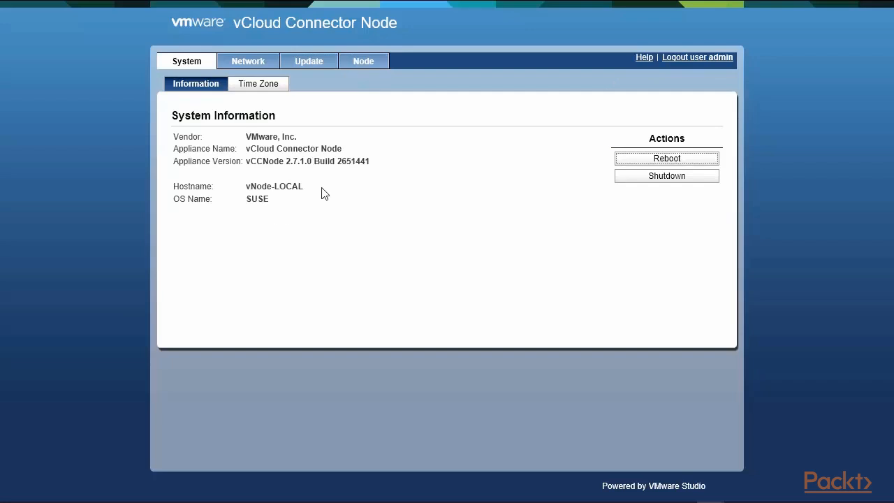
{"action": "left_click", "coordinate": [247, 68]}
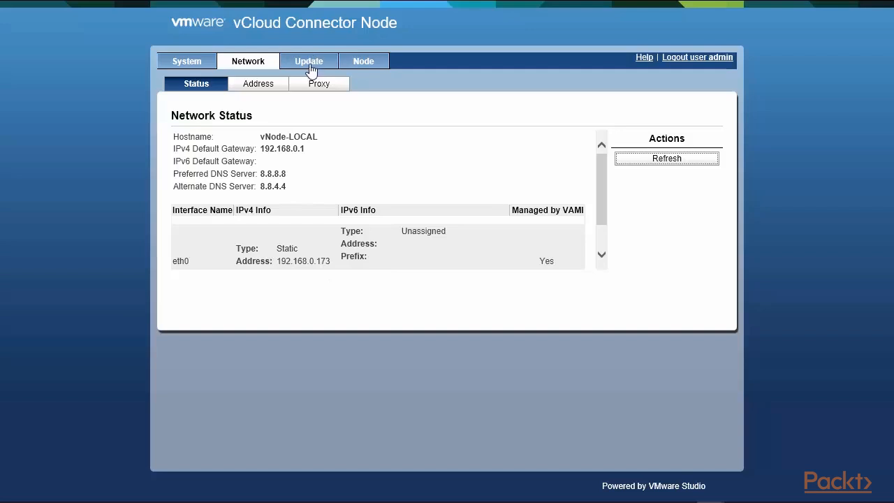
{"action": "left_click", "coordinate": [266, 91]}
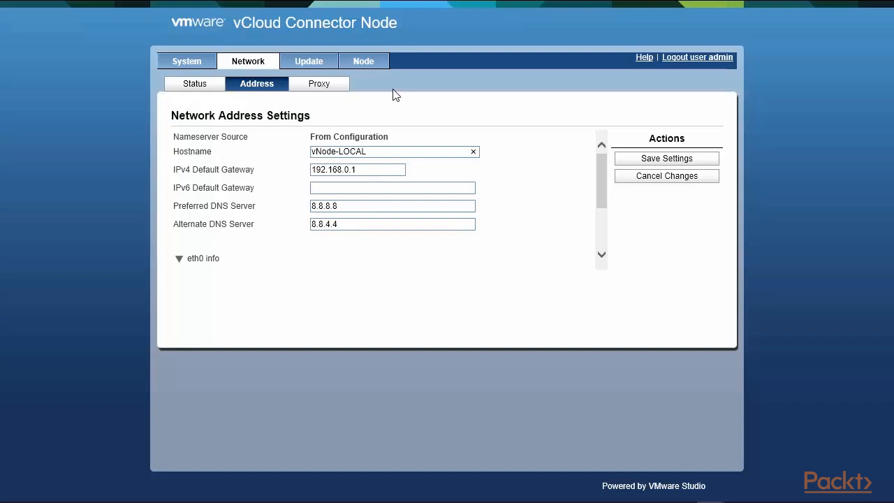
{"action": "left_click", "coordinate": [364, 63]}
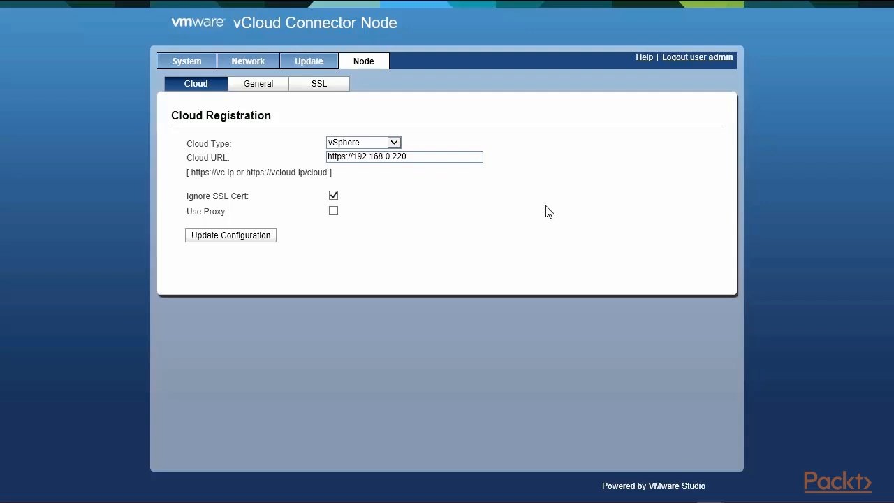
Switch to the vCloud Connector Server console and view its system information, network status, address settings and proxy settings
{"action": "mouse_move", "coordinate": [537, 3]}
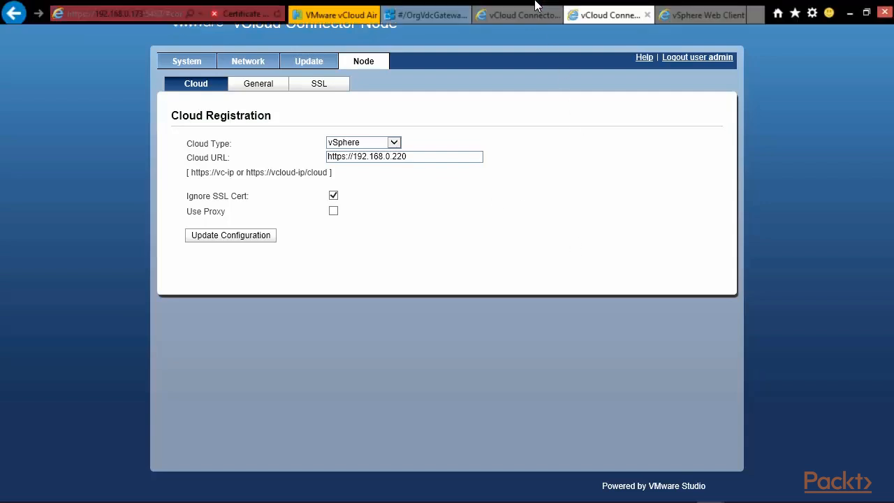
{"action": "left_click", "coordinate": [532, 18]}
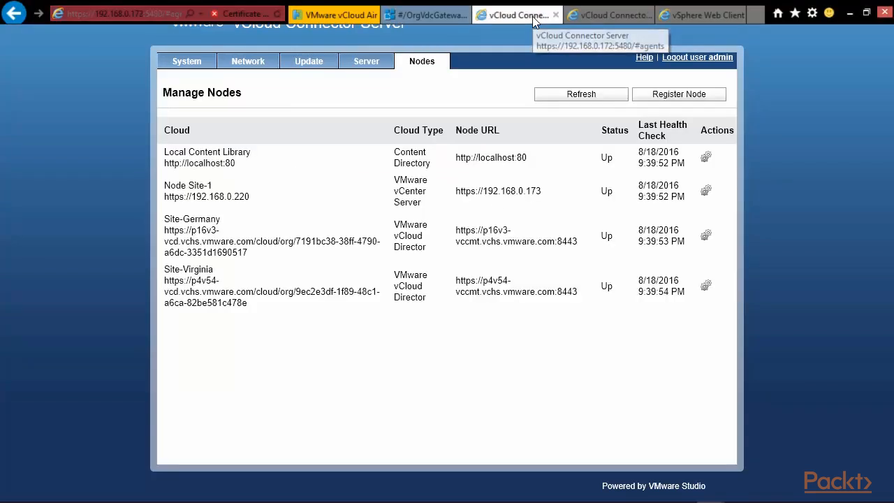
{"action": "left_click", "coordinate": [177, 64]}
{"action": "mouse_move", "coordinate": [165, 2]}
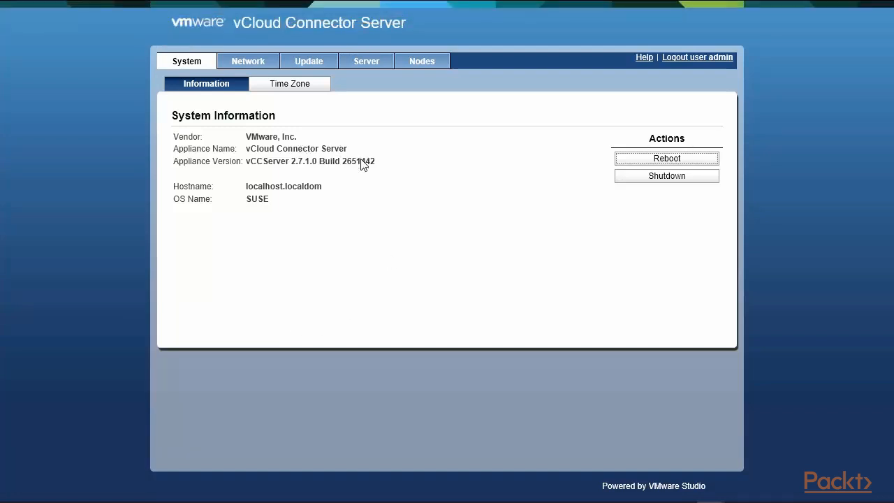
{"action": "left_click", "coordinate": [255, 63]}
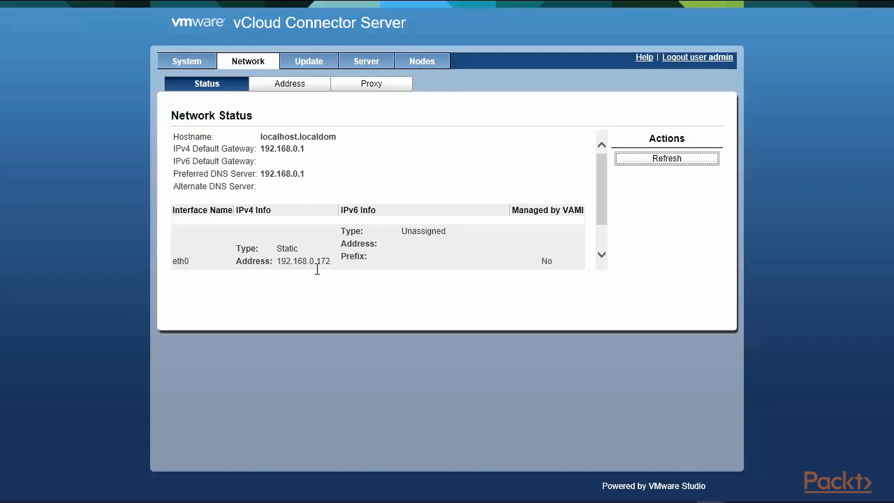
{"action": "left_click", "coordinate": [303, 88]}
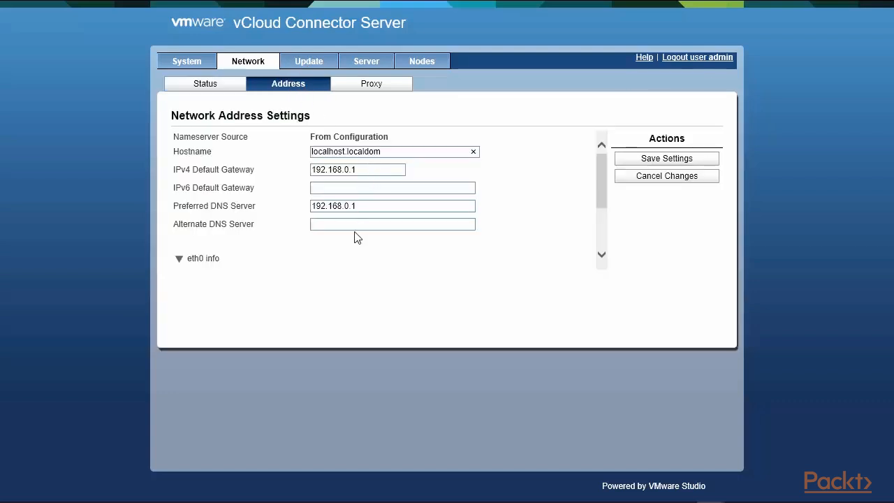
{"action": "left_click", "coordinate": [377, 88]}
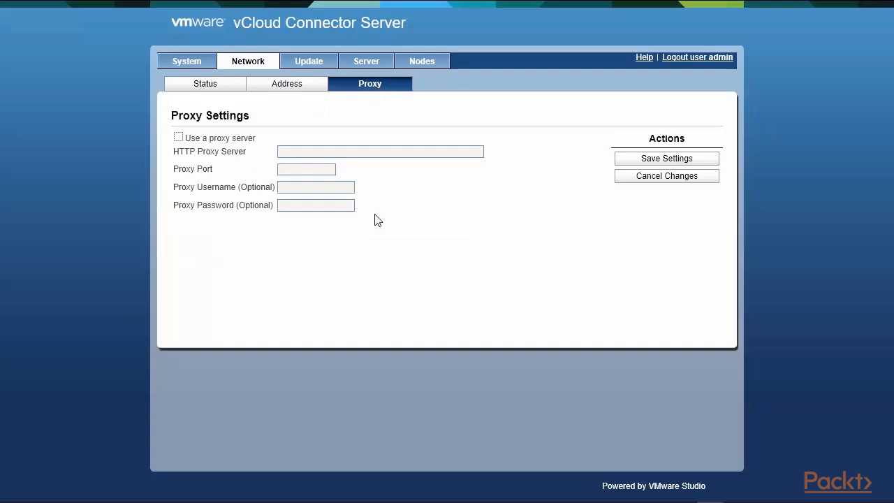
View the server's registered nodes, its general settings and its registration with the vSphere Client
{"action": "left_click", "coordinate": [431, 62]}
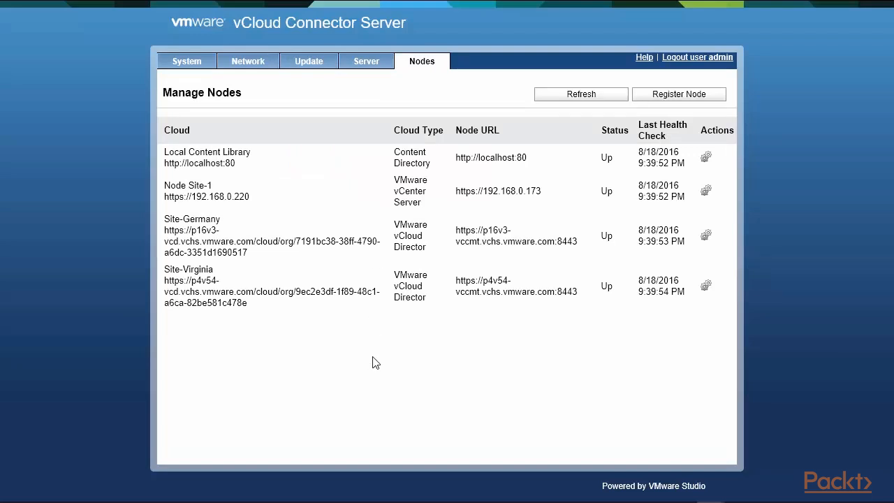
{"action": "left_click", "coordinate": [374, 68]}
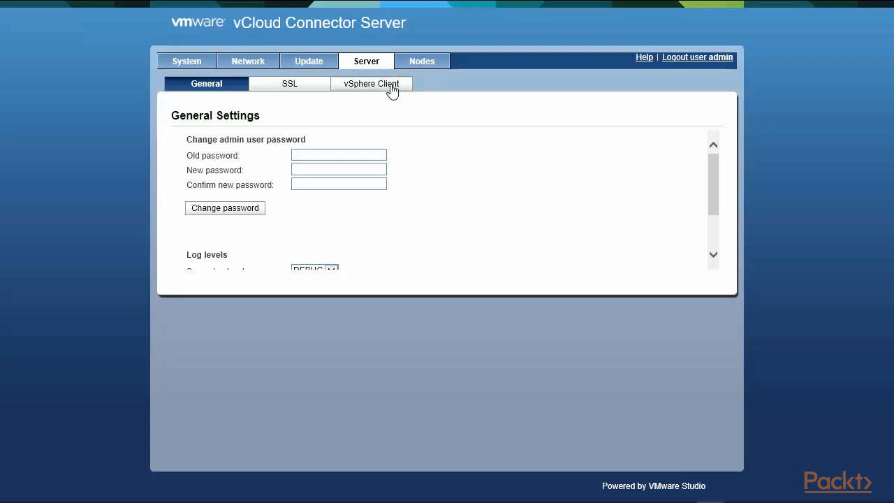
{"action": "left_click", "coordinate": [392, 85]}
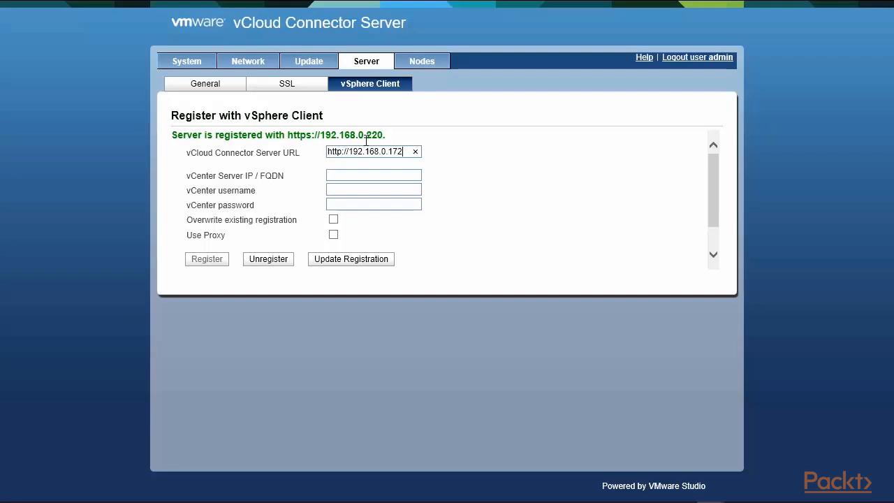
Return to the registered nodes and examine the Node Site-1, Site-Germany and Site-Virginia entries and the Node URL column
{"action": "left_click", "coordinate": [418, 64]}
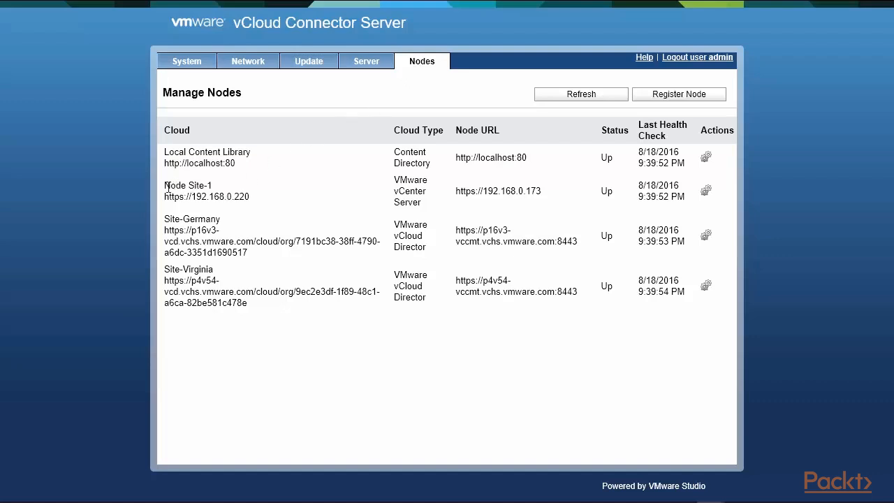
{"action": "left_click_drag", "start_coordinate": [164, 184], "coordinate": [260, 201]}
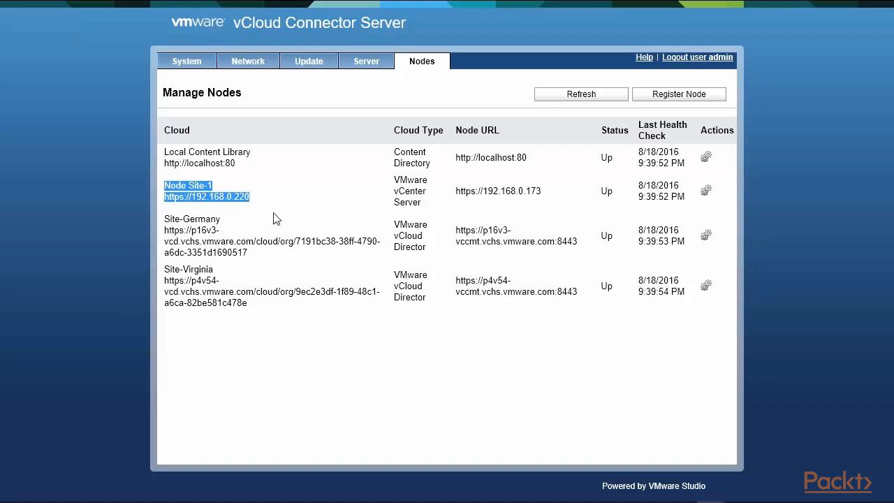
{"action": "mouse_move", "coordinate": [166, 221]}
{"action": "left_mouse_down"}
{"action": "mouse_move", "coordinate": [254, 313]}
{"action": "mouse_move", "coordinate": [692, 302]}
{"action": "left_mouse_up"}
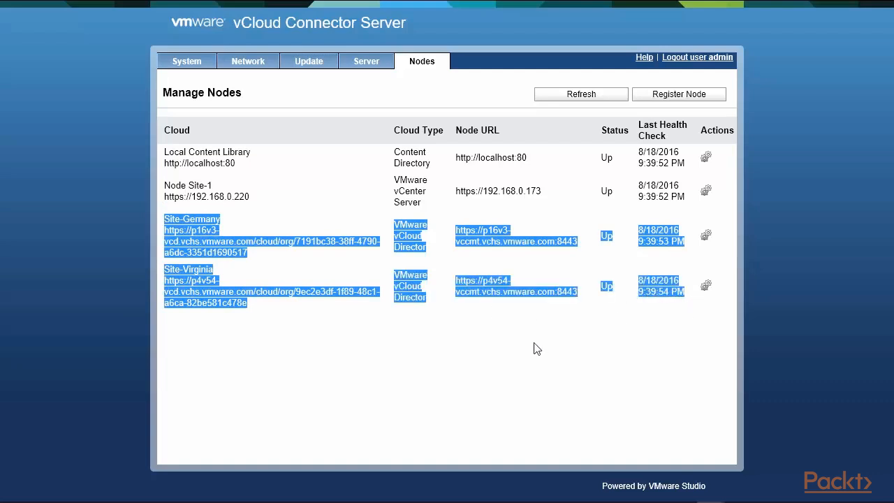
{"action": "left_click", "coordinate": [274, 220]}
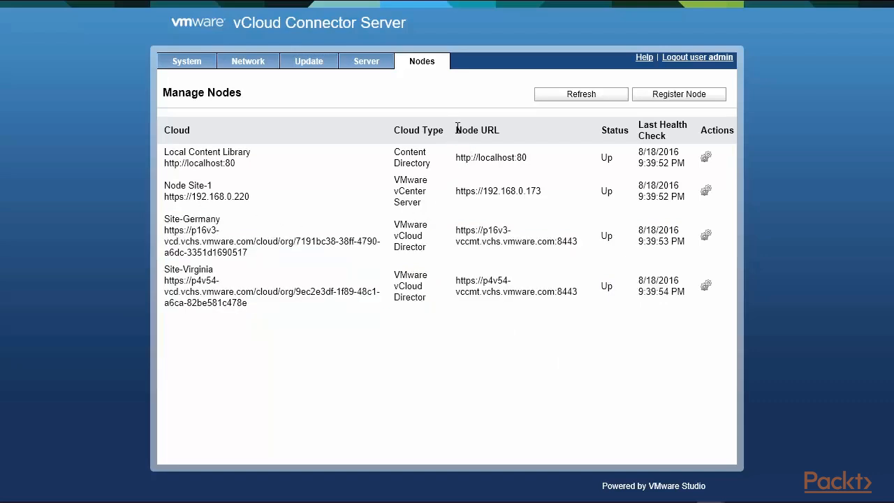
{"action": "left_click_drag", "start_coordinate": [457, 128], "coordinate": [542, 132]}
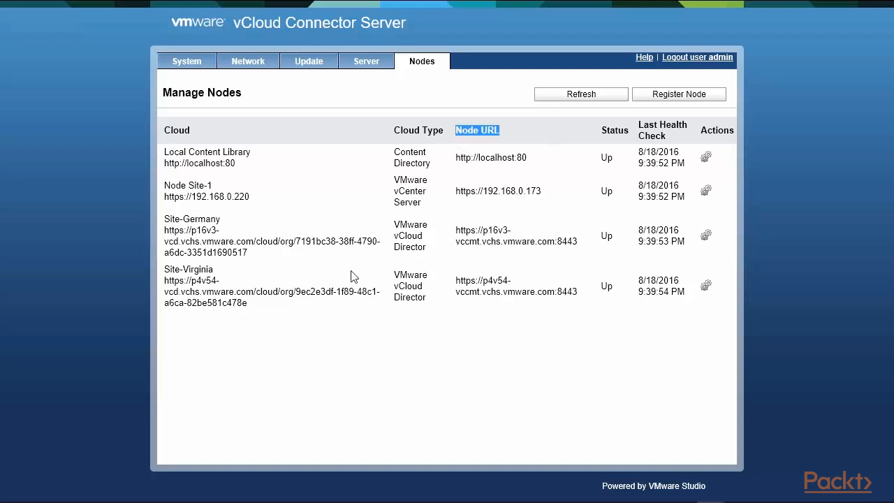
Examine the node URLs of Site-Germany and Site-Virginia and compare them with the vCC Multitenant Node details document
{"action": "left_click_drag", "start_coordinate": [166, 220], "coordinate": [222, 221]}
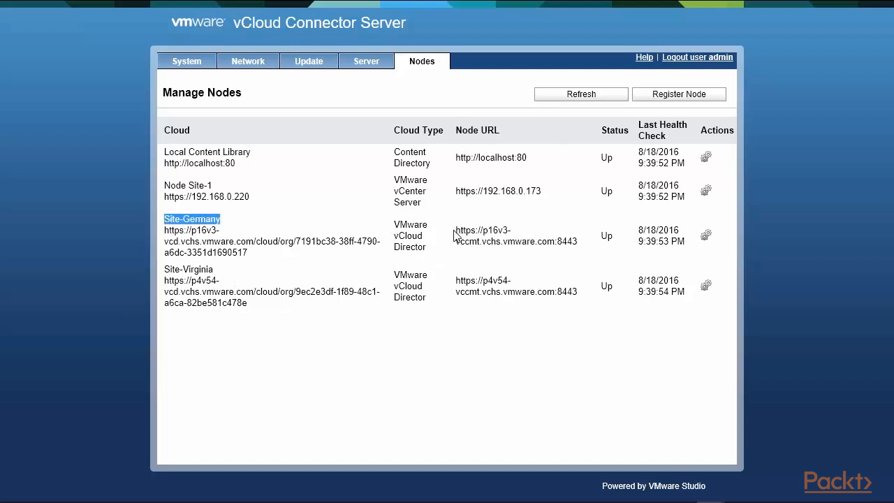
{"action": "left_click_drag", "start_coordinate": [455, 230], "coordinate": [585, 255]}
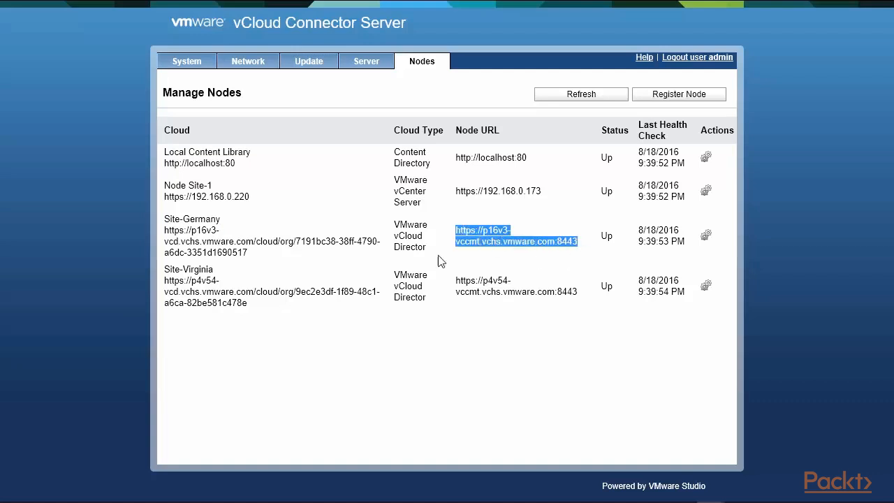
{"action": "left_click_drag", "start_coordinate": [166, 270], "coordinate": [236, 278]}
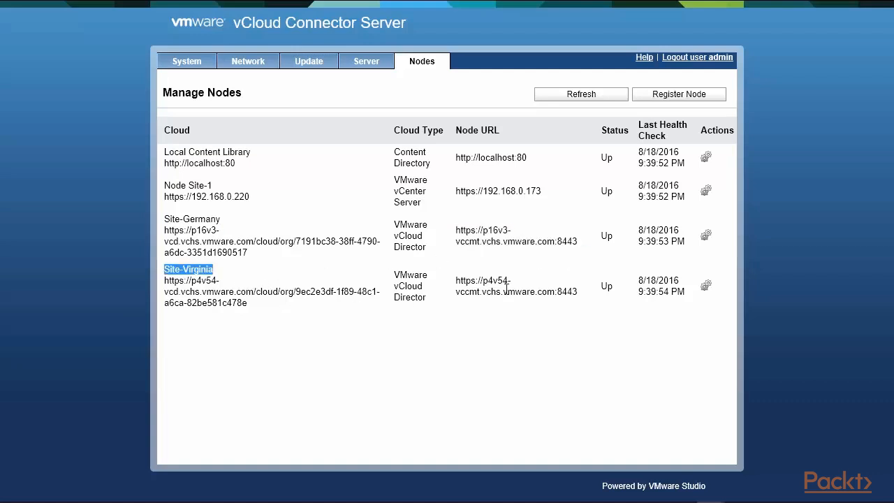
{"action": "left_click_drag", "start_coordinate": [456, 280], "coordinate": [589, 306]}
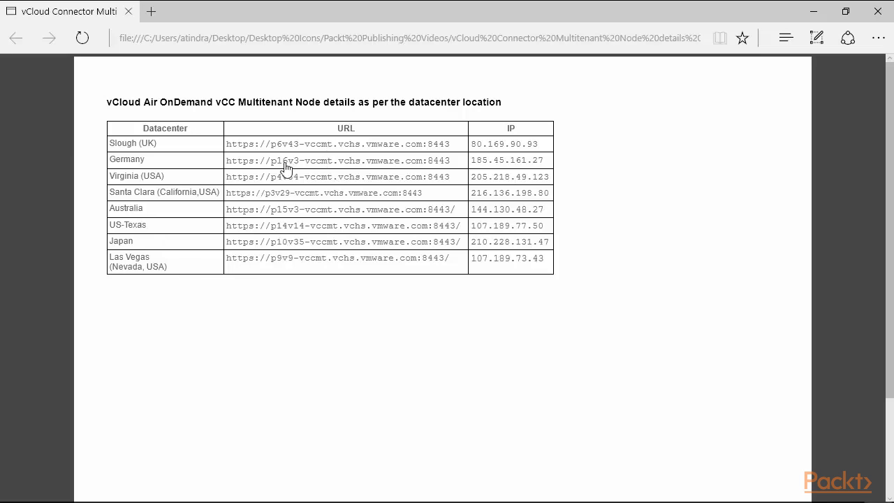
{"action": "left_click_drag", "start_coordinate": [238, 102], "coordinate": [315, 102]}
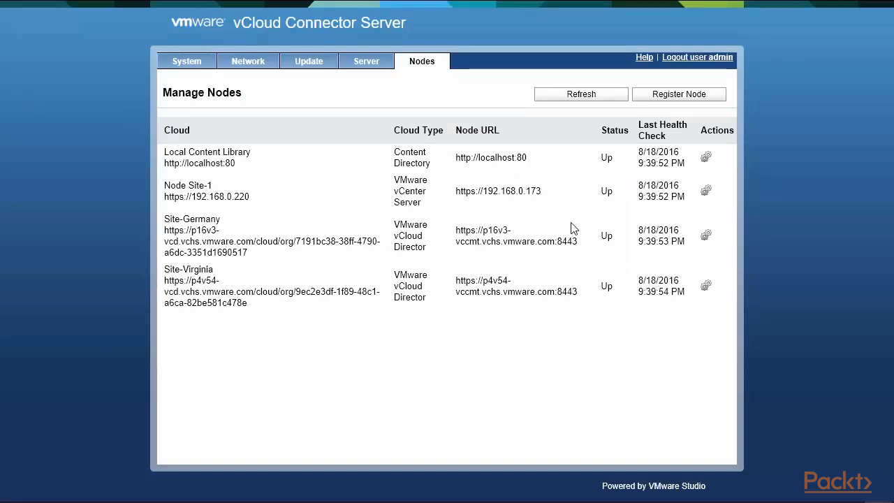
Open the node registration form, choose vCloud Director as the cloud type, review the credential fields and cancel
{"action": "left_click", "coordinate": [675, 98]}
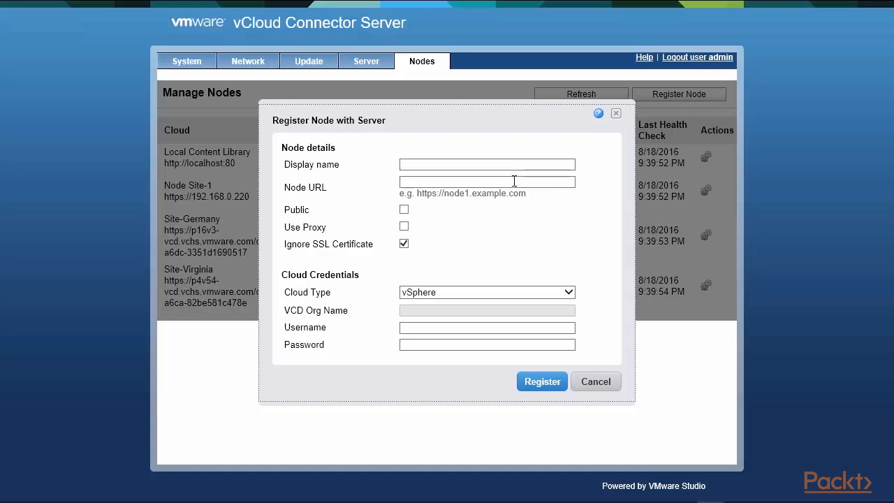
{"action": "left_click", "coordinate": [569, 295]}
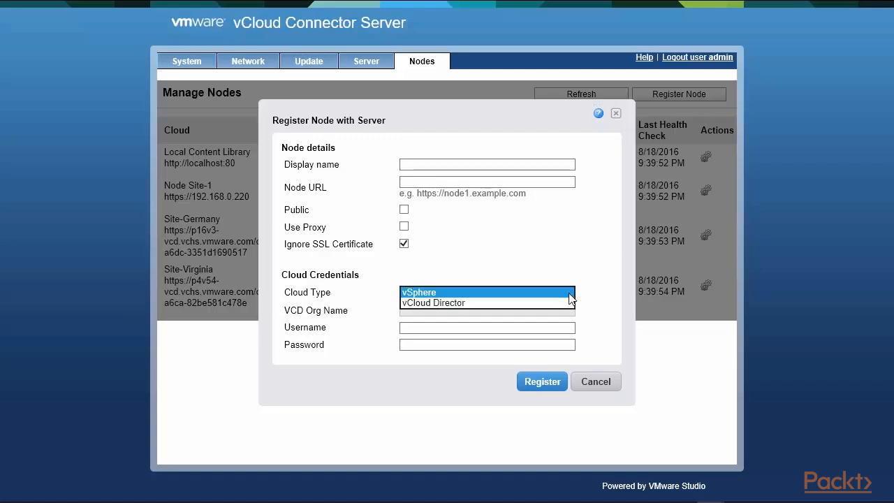
{"action": "left_click", "coordinate": [538, 303]}
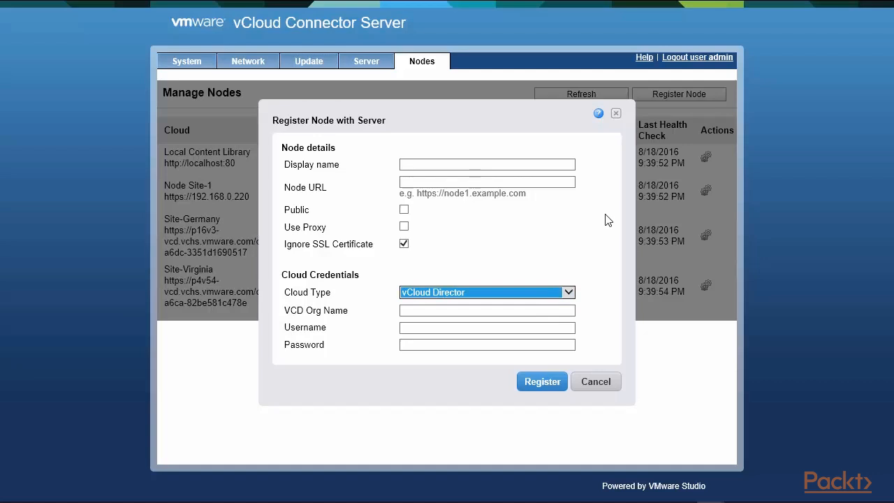
{"action": "left_click", "coordinate": [505, 310]}
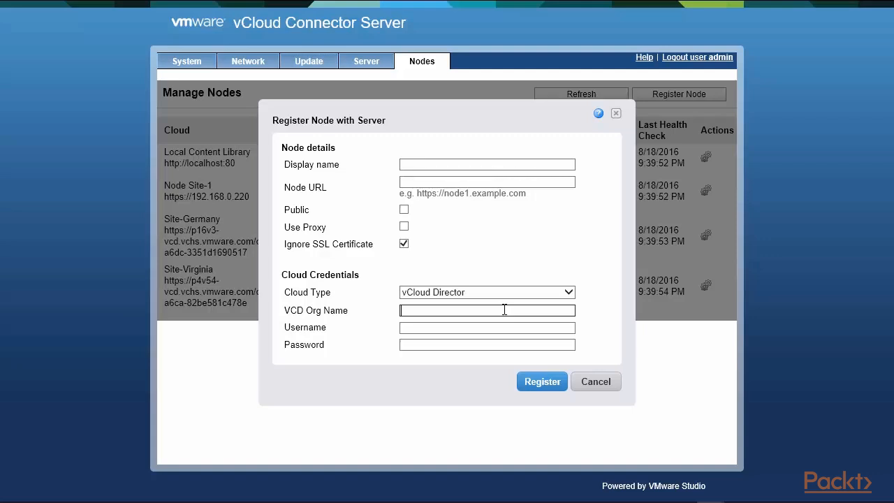
{"action": "left_click", "coordinate": [285, 327]}
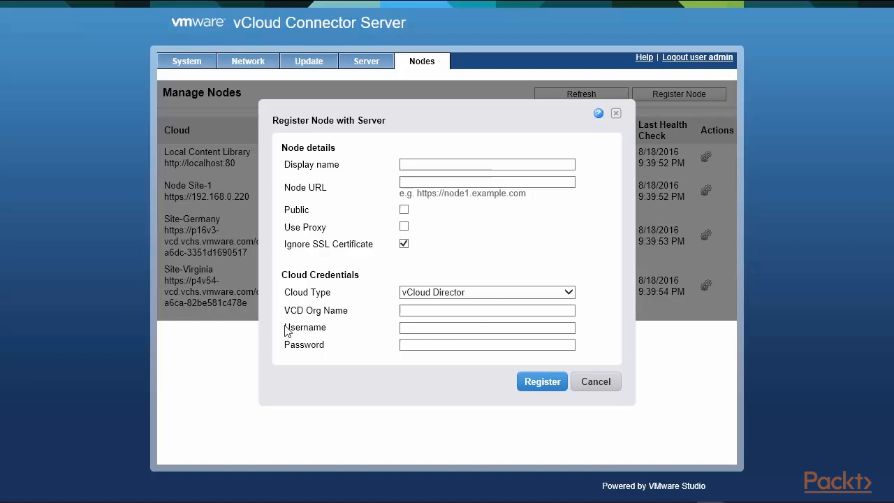
{"action": "left_click_drag", "start_coordinate": [287, 330], "coordinate": [305, 355]}
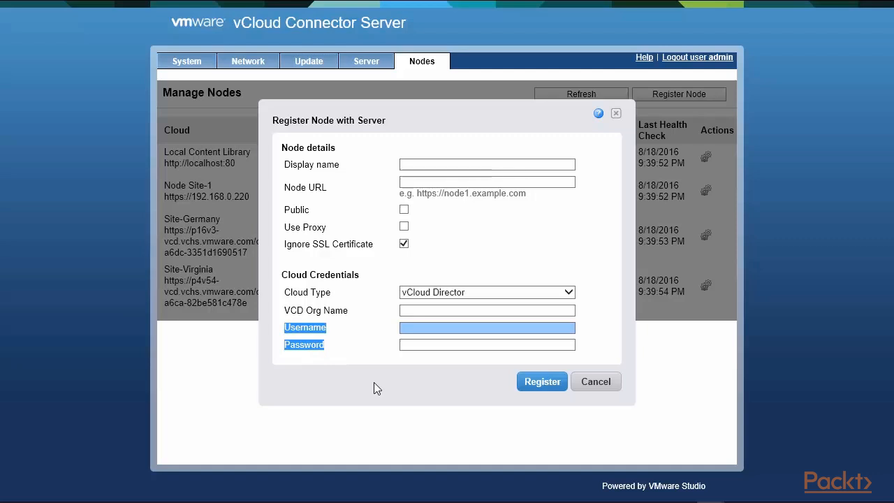
{"action": "left_click", "coordinate": [599, 384]}
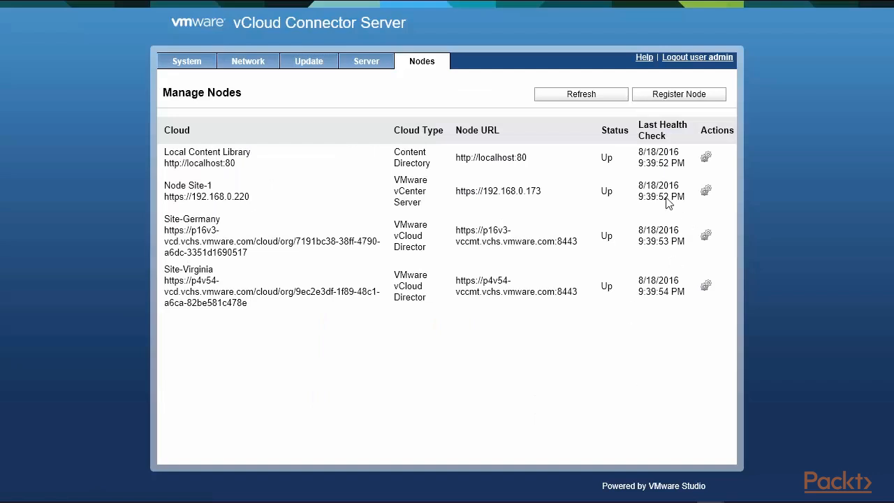
Examine the status of the registered nodes and the cloud types of Node Site-1, Site-Germany and Site-Virginia
{"action": "left_click_drag", "start_coordinate": [602, 159], "coordinate": [573, 307]}
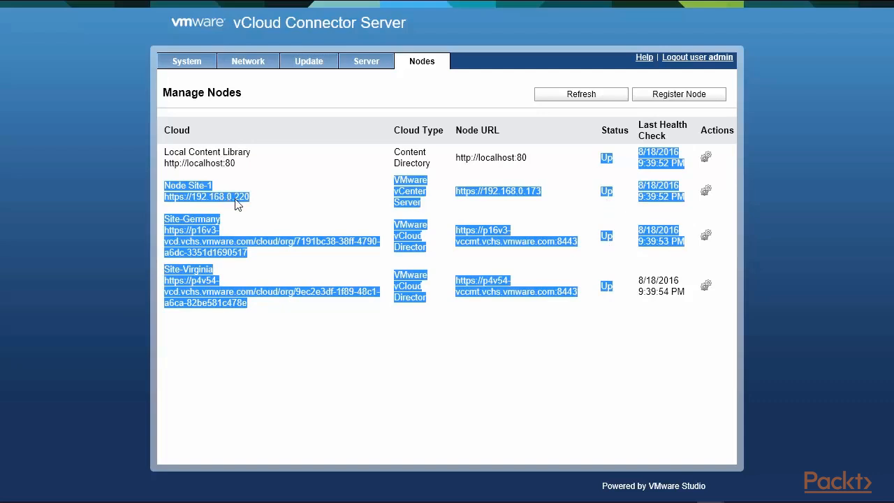
{"action": "left_click", "coordinate": [399, 187]}
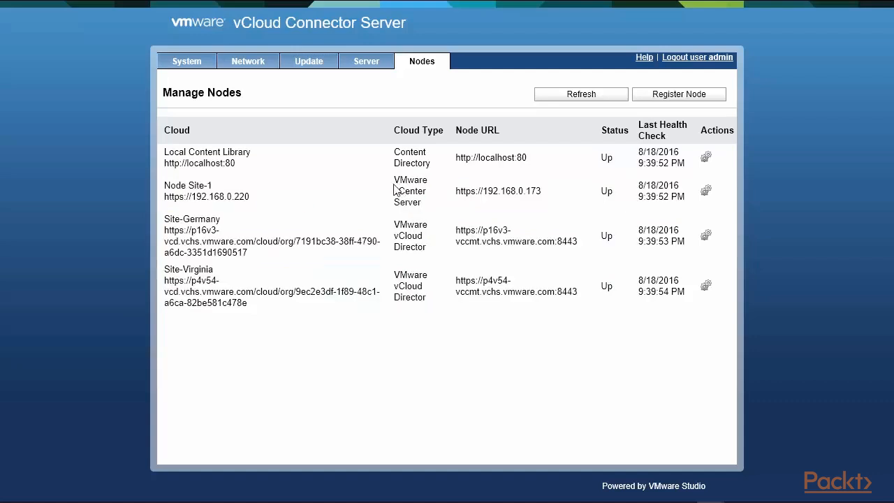
{"action": "left_click_drag", "start_coordinate": [395, 182], "coordinate": [422, 209]}
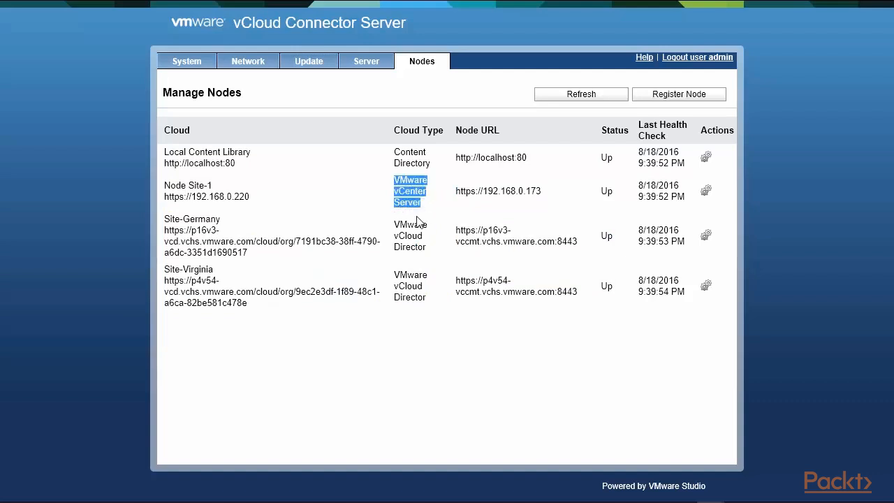
{"action": "left_click", "coordinate": [396, 224]}
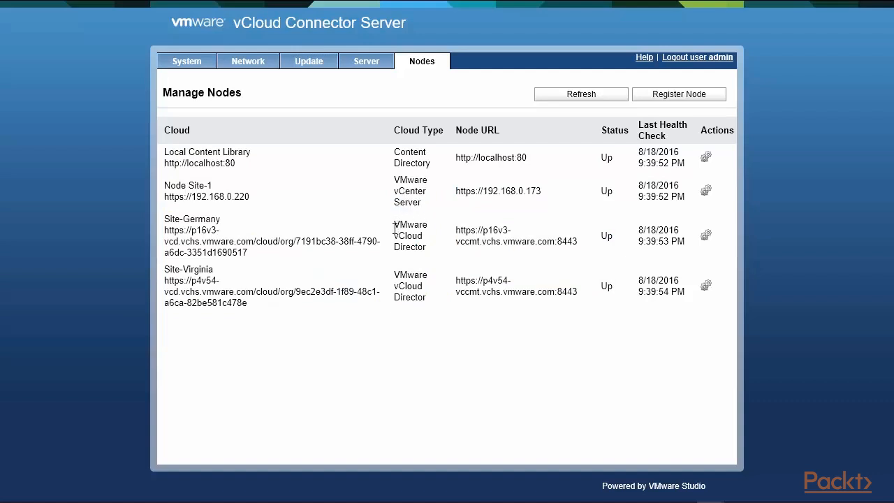
{"action": "left_click_drag", "start_coordinate": [394, 224], "coordinate": [436, 303]}
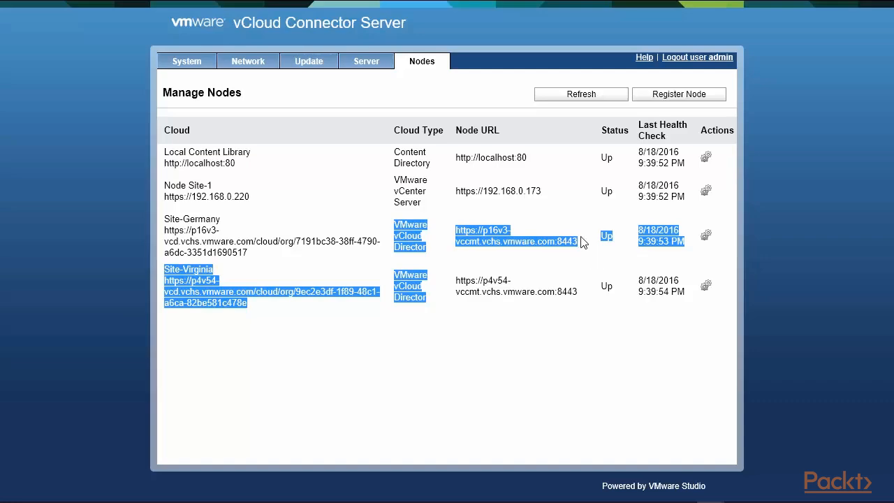
Switch to the vSphere Client, open vCloud Connector and review the Node Site-1, Site-Germany and Site-Virginia clouds
{"action": "mouse_move", "coordinate": [565, 6]}
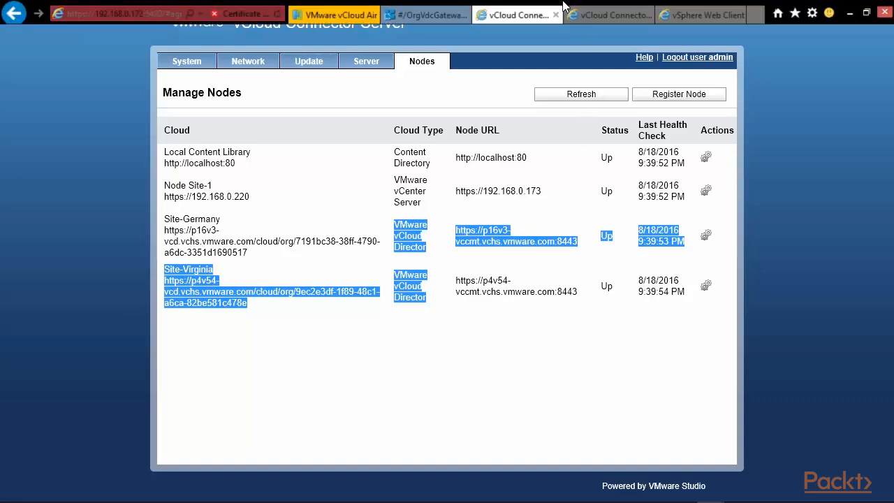
{"action": "left_click", "coordinate": [711, 15]}
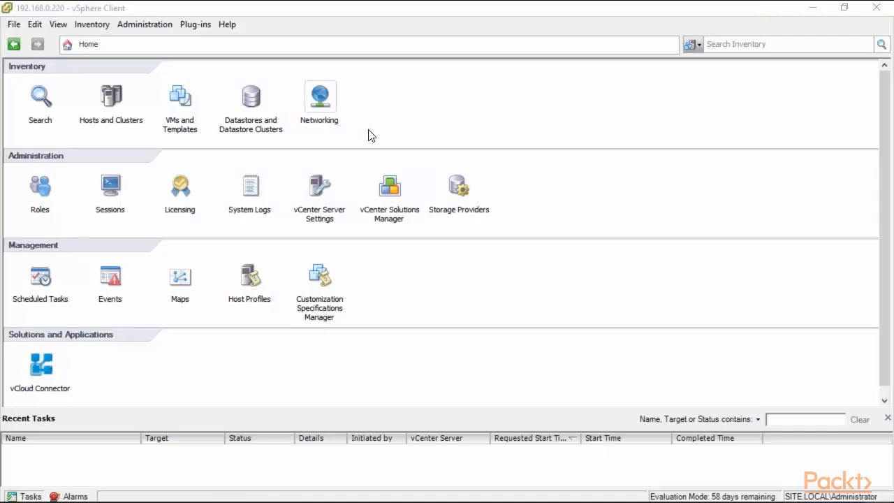
{"action": "left_click", "coordinate": [40, 377]}
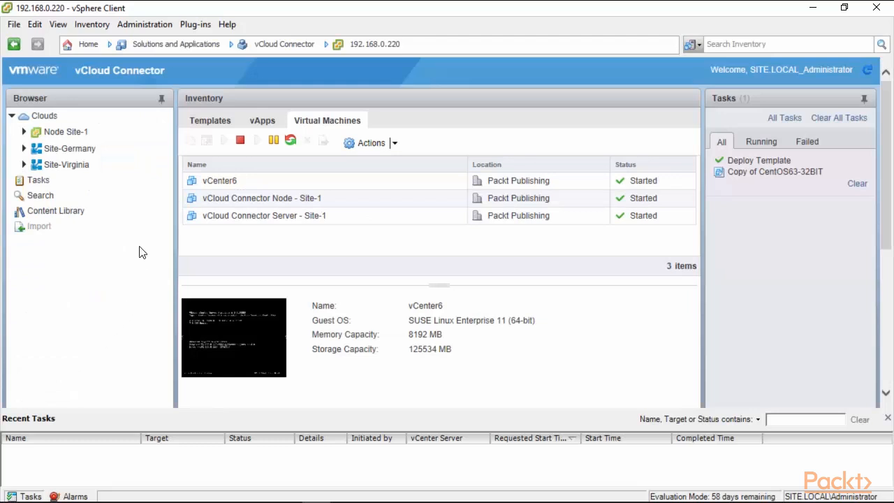
{"action": "left_click", "coordinate": [46, 118]}
{"action": "left_click", "coordinate": [56, 132]}
{"action": "left_click", "coordinate": [72, 150]}
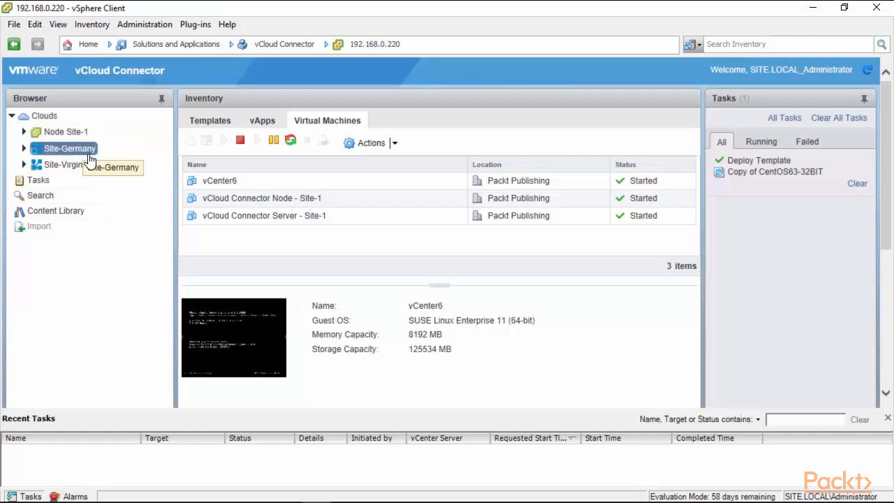
{"action": "left_click", "coordinate": [71, 168]}
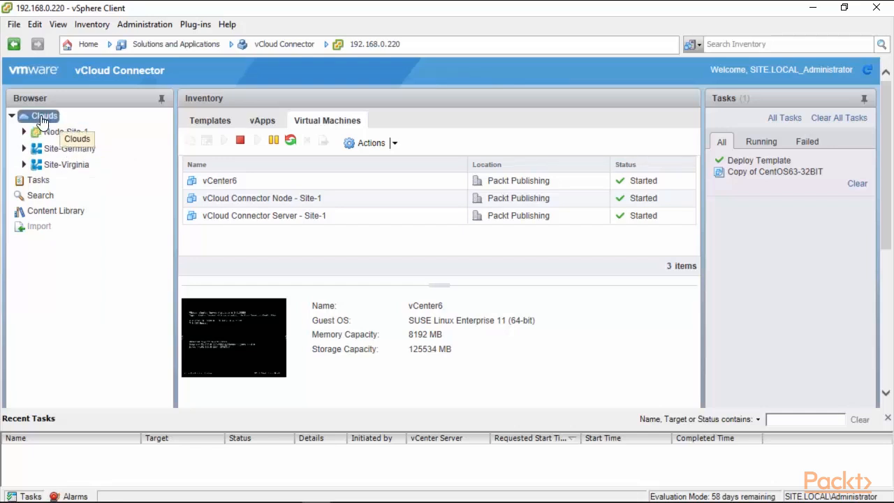
Show the list of all clouds, try to add another cloud and review the Node Site-1 entry
{"action": "left_click", "coordinate": [42, 118]}
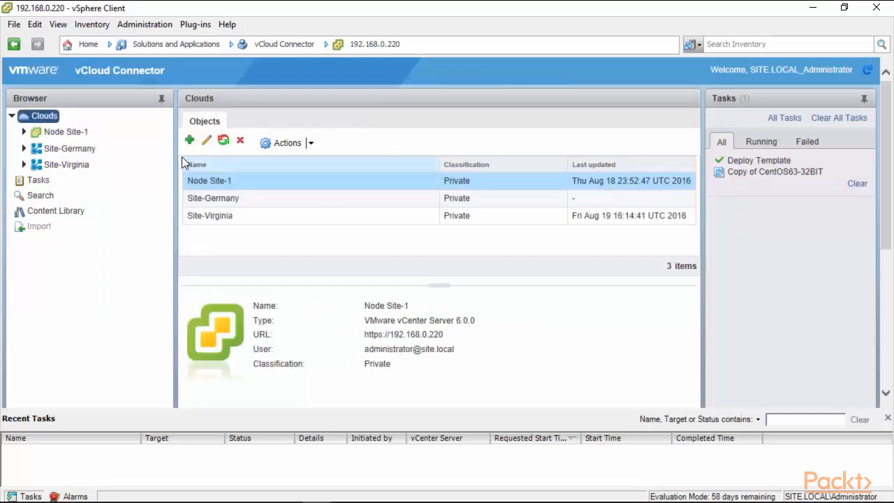
{"action": "left_click", "coordinate": [189, 142]}
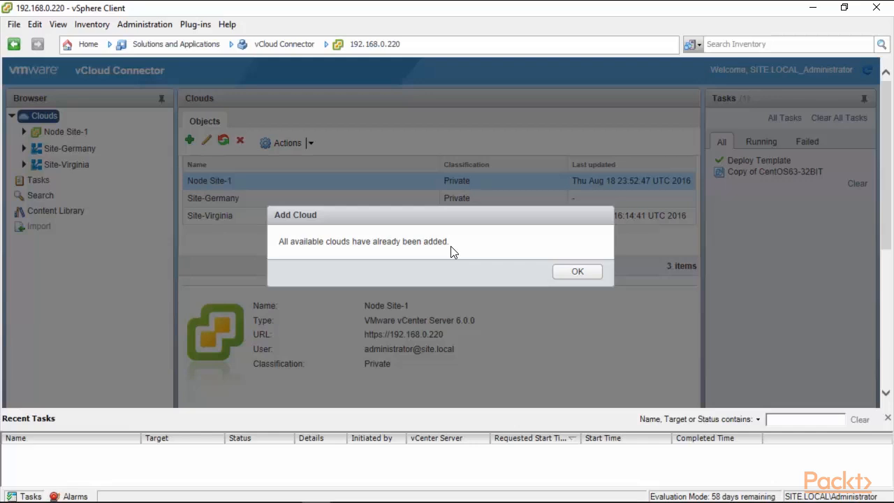
{"action": "left_click", "coordinate": [578, 273]}
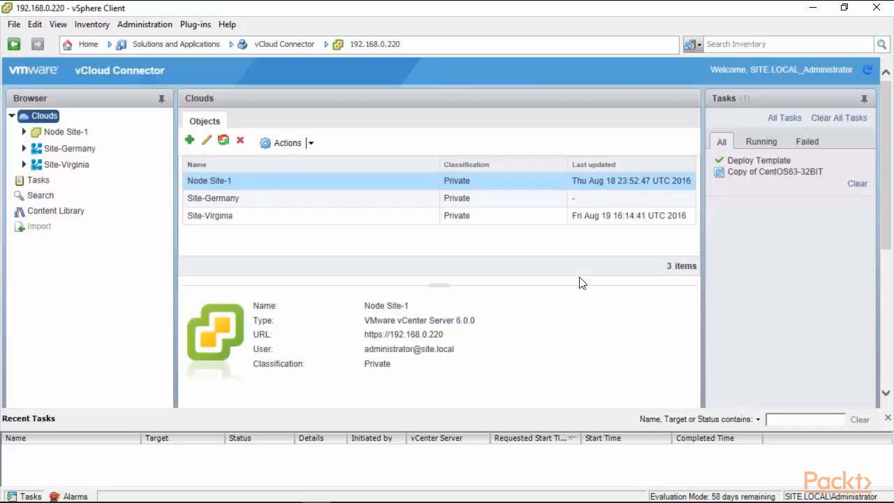
{"action": "left_click", "coordinate": [234, 183]}
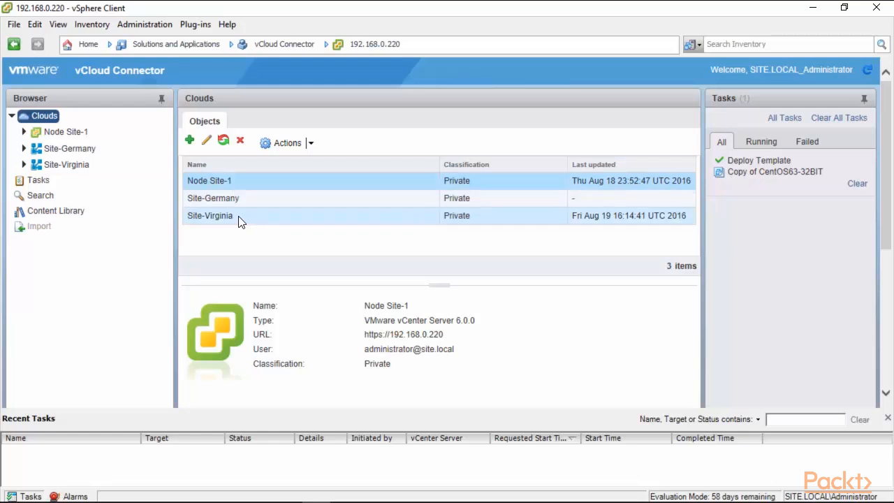
View the virtual machines, vApps and templates of the Packt Publishing datacenter under Node Site-1, and collapse that node
{"action": "left_click", "coordinate": [24, 132]}
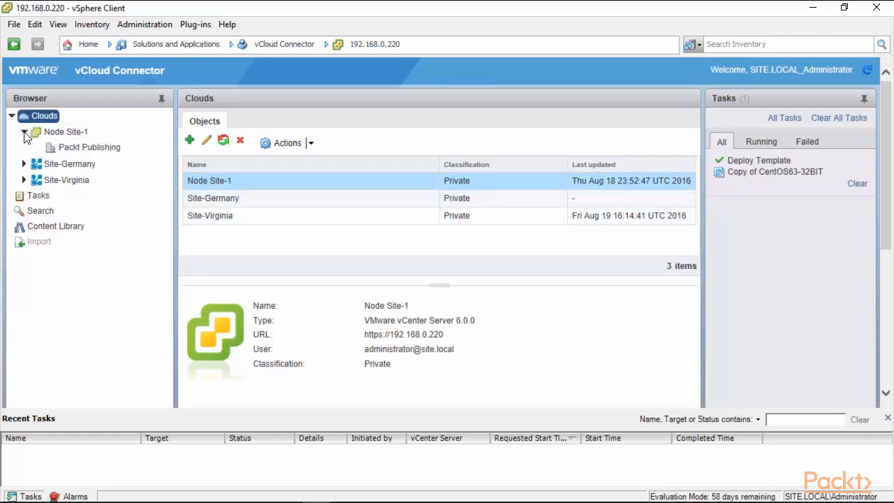
{"action": "left_click", "coordinate": [105, 149]}
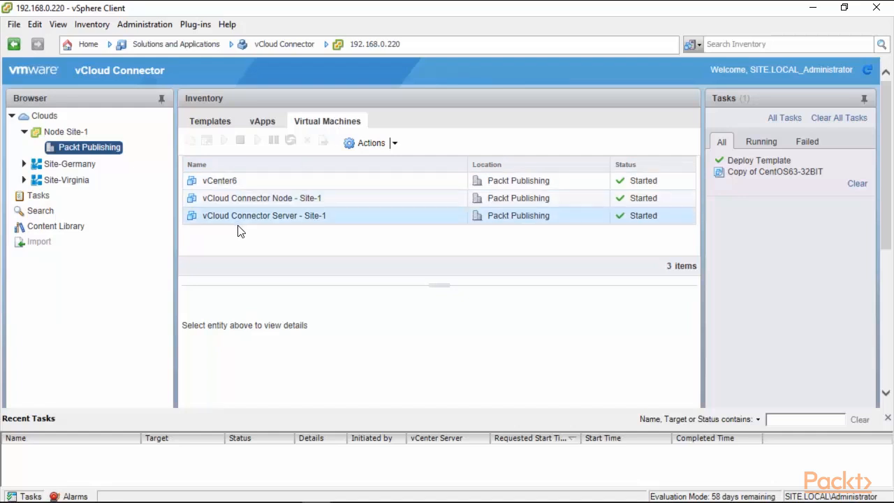
{"action": "left_click", "coordinate": [274, 126]}
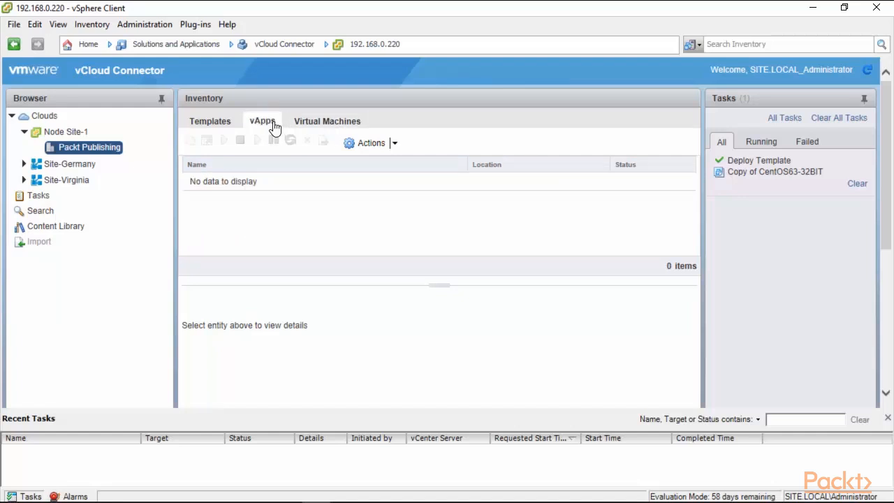
{"action": "left_click", "coordinate": [213, 130]}
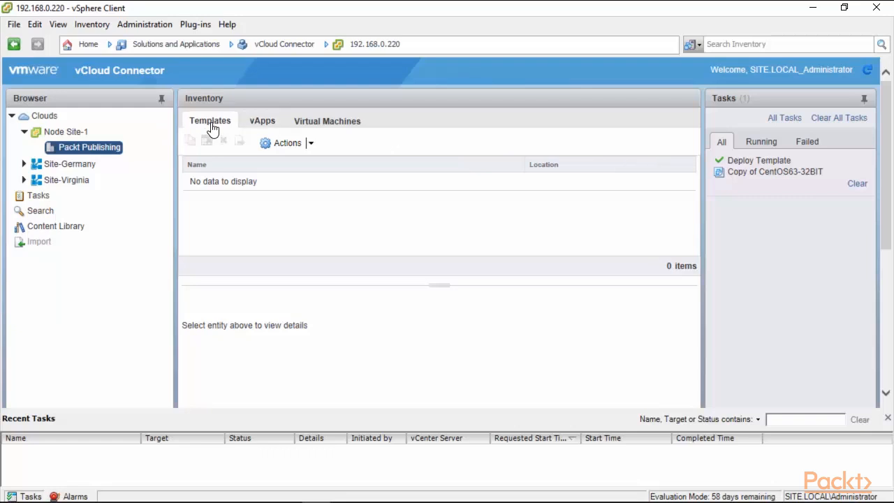
{"action": "left_click", "coordinate": [25, 131]}
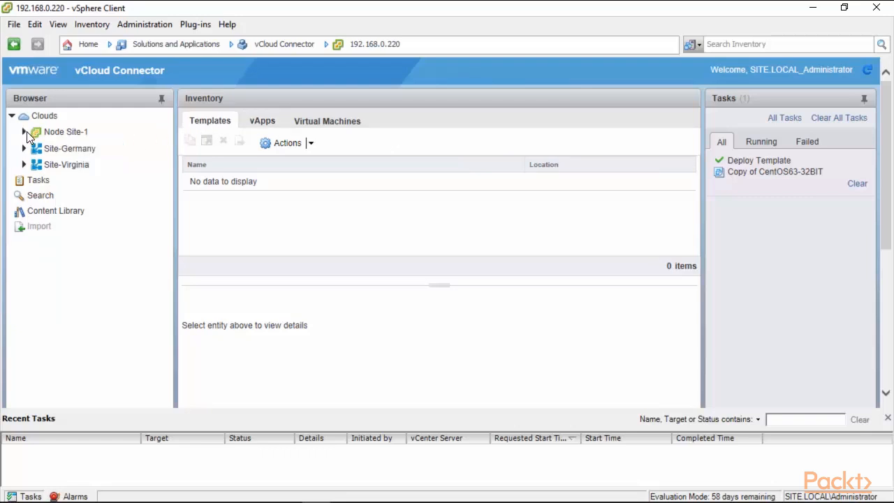
Expand Site-Germany and view the virtual machines, vApps and templates of VDC1
{"action": "left_click", "coordinate": [25, 148]}
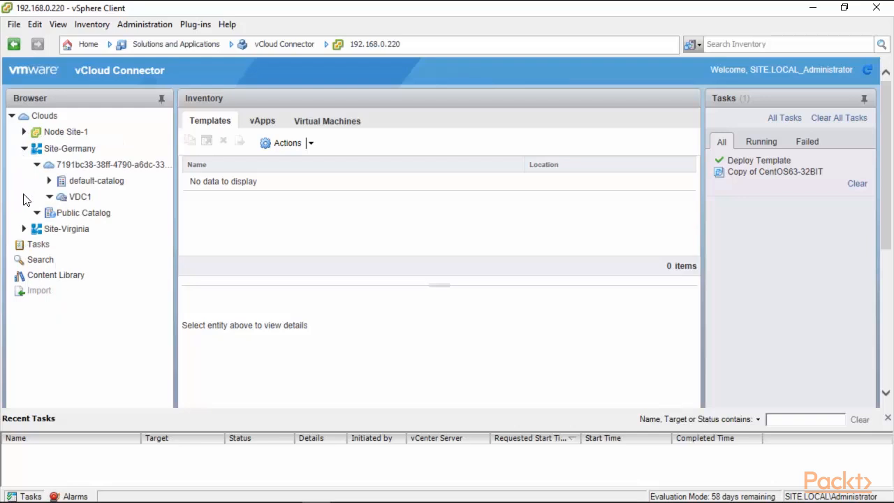
{"action": "left_click", "coordinate": [80, 197]}
{"action": "left_click", "coordinate": [338, 125]}
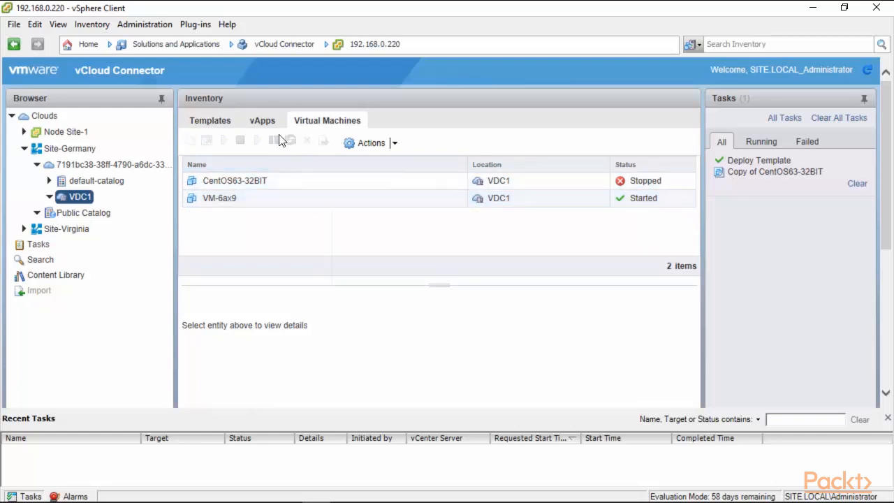
{"action": "left_click", "coordinate": [265, 122]}
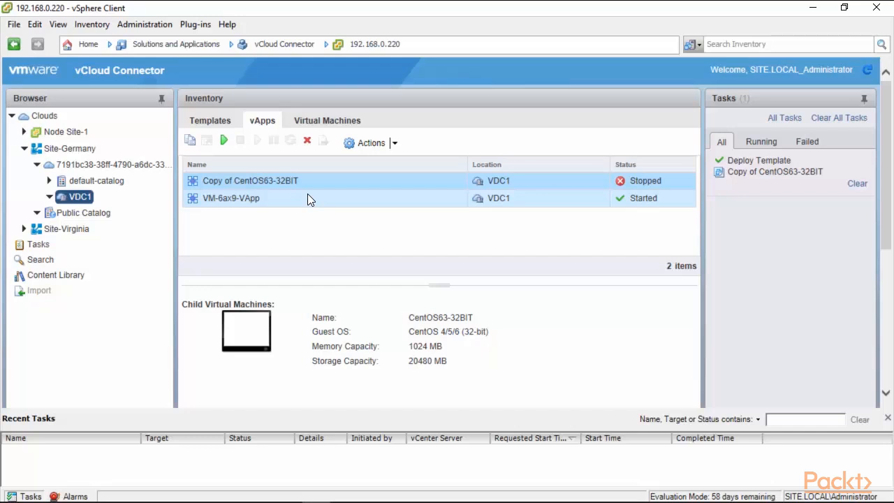
{"action": "left_click", "coordinate": [203, 125]}
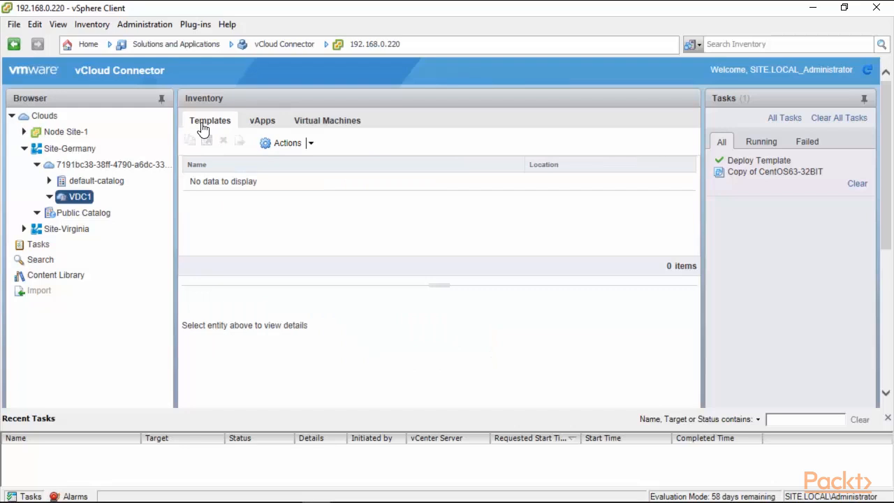
Start deploying the CentOS63-32BIT template from Site-Germany's Public Catalog, naming the copy "Copy of CentOS63-32BIT Packt"
{"action": "left_click", "coordinate": [83, 215]}
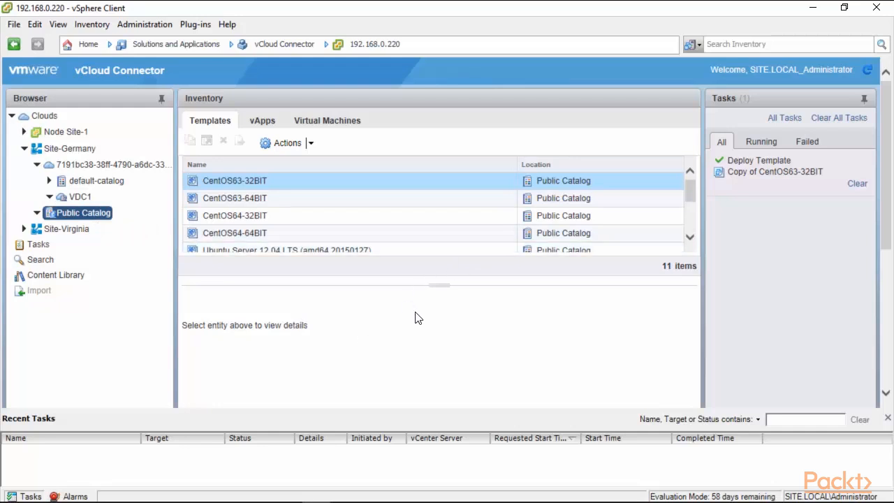
{"action": "mouse_move", "coordinate": [693, 190]}
{"action": "left_mouse_down"}
{"action": "mouse_move", "coordinate": [692, 221]}
{"action": "mouse_move", "coordinate": [690, 178]}
{"action": "left_mouse_up"}
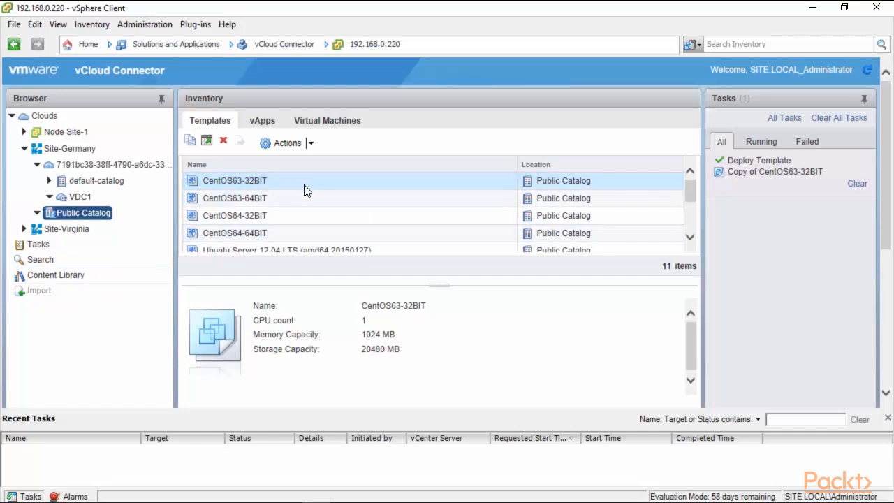
{"action": "left_click", "coordinate": [309, 144]}
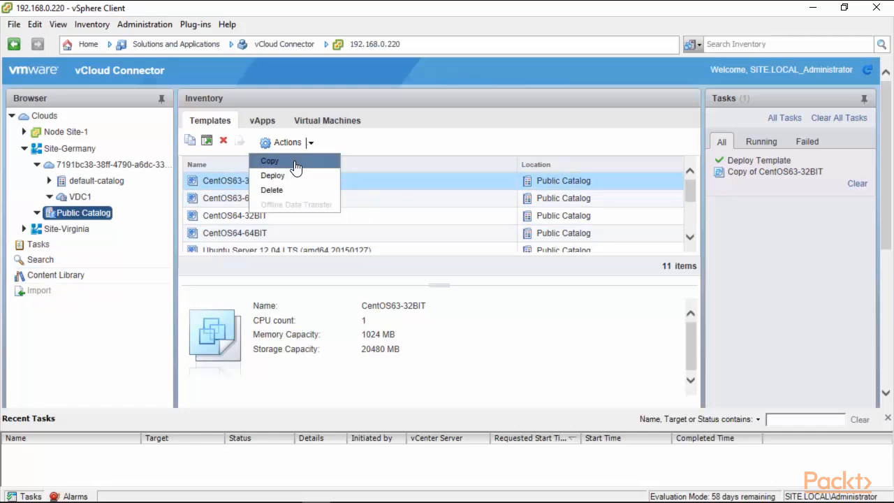
{"action": "left_click", "coordinate": [274, 183]}
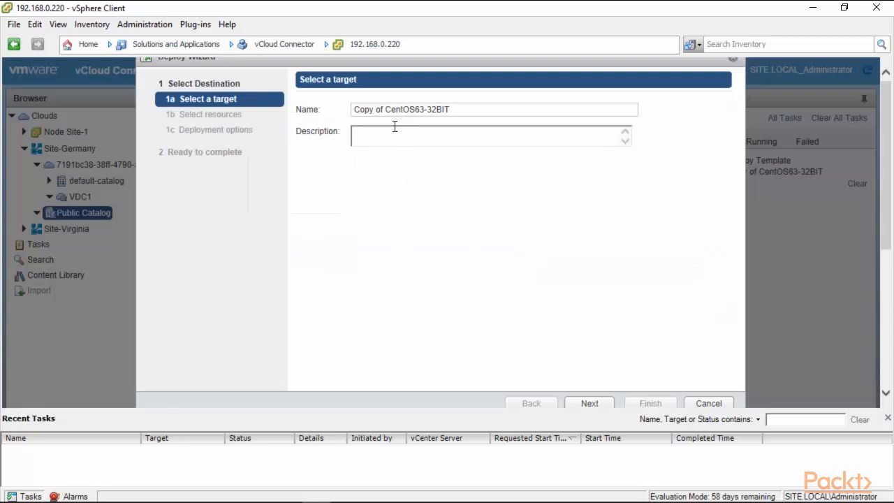
{"action": "left_click", "coordinate": [453, 109]}
{"action": "type", "text": "Packy"}
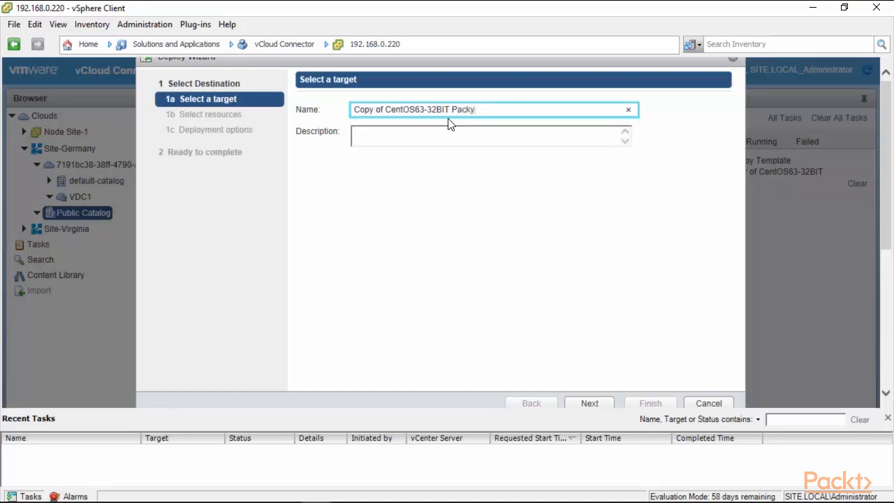
{"action": "key", "text": "BackSpace"}
{"action": "type", "text": "t"}
{"action": "left_click", "coordinate": [592, 405]}
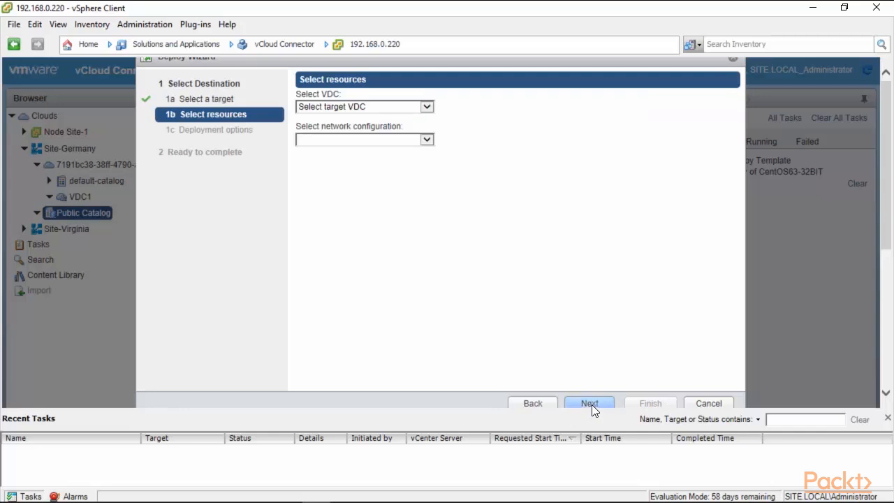
Deploy the template to VDC1 on default-routed-network with power-on left disabled, and cancel the running deployment task
{"action": "left_click", "coordinate": [425, 106]}
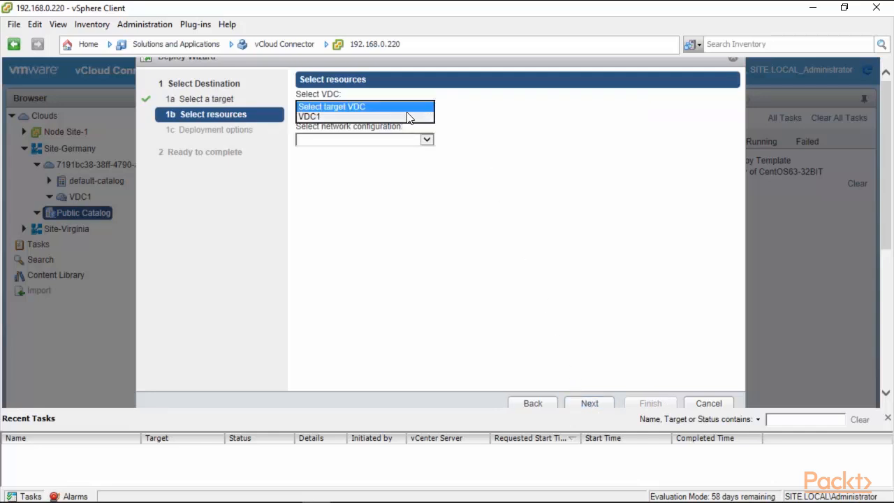
{"action": "left_click", "coordinate": [409, 117]}
{"action": "left_click", "coordinate": [425, 139]}
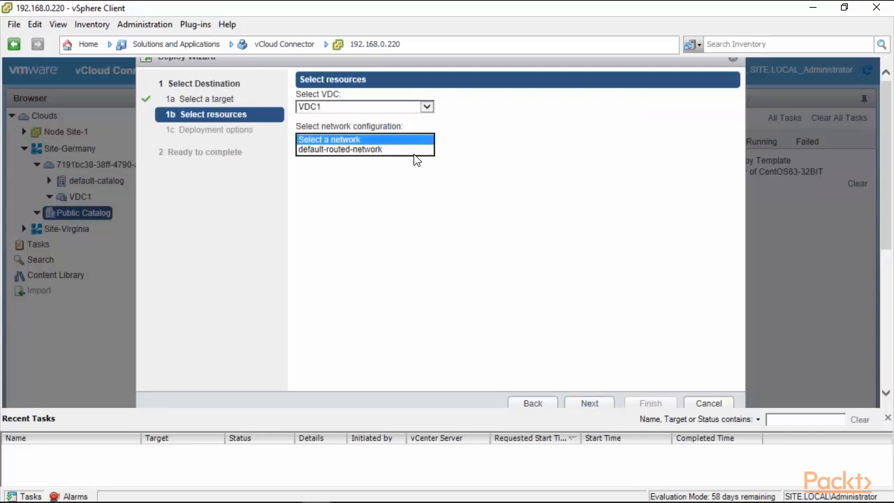
{"action": "left_click", "coordinate": [410, 148]}
{"action": "left_click", "coordinate": [592, 405]}
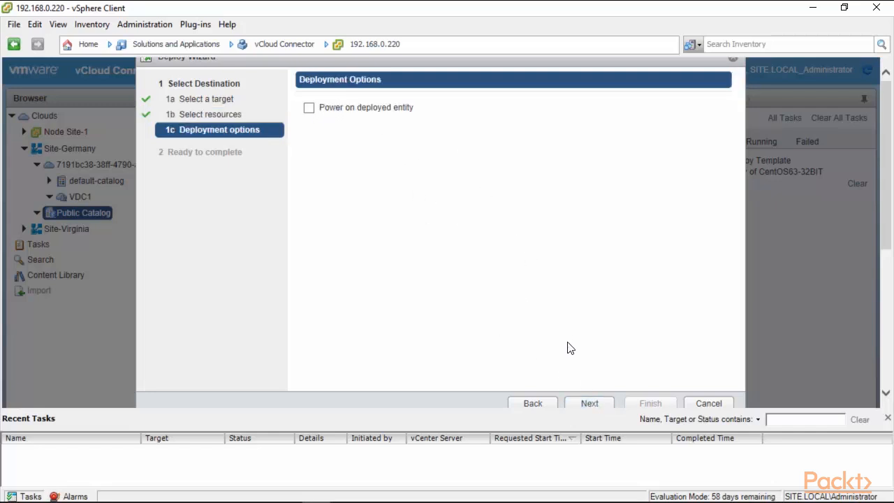
{"action": "left_click", "coordinate": [585, 404]}
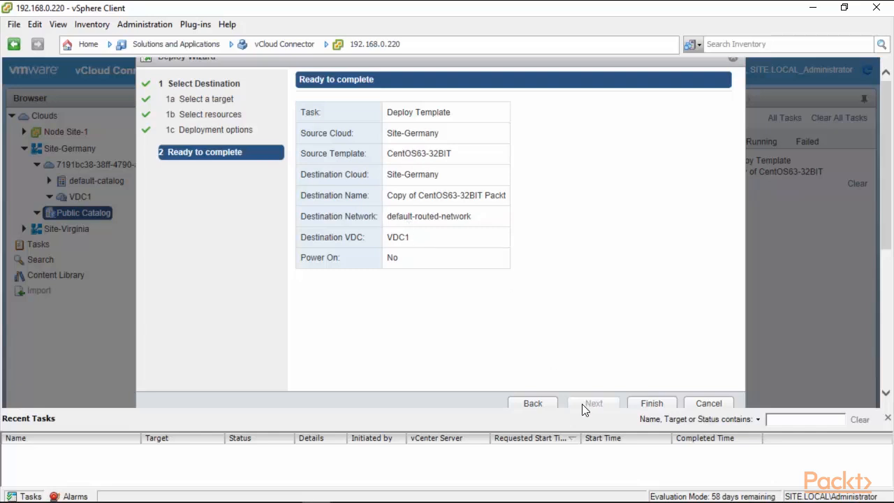
{"action": "left_click", "coordinate": [651, 403]}
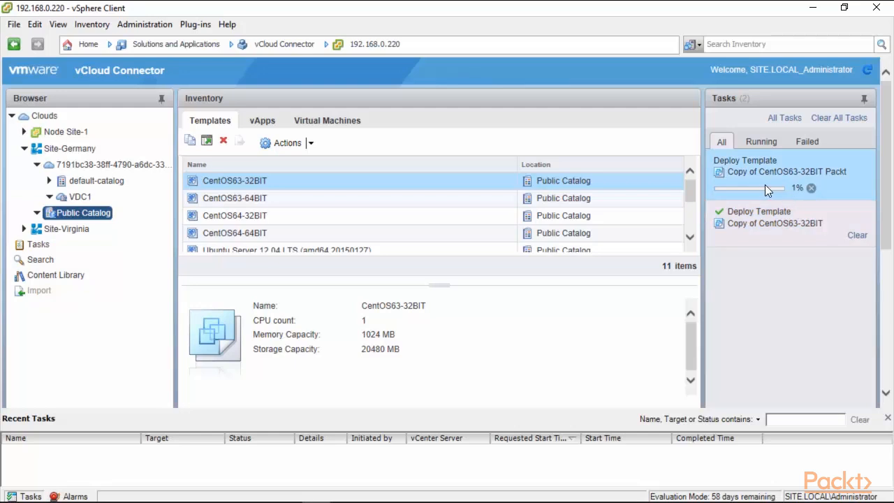
{"action": "left_click", "coordinate": [812, 188]}
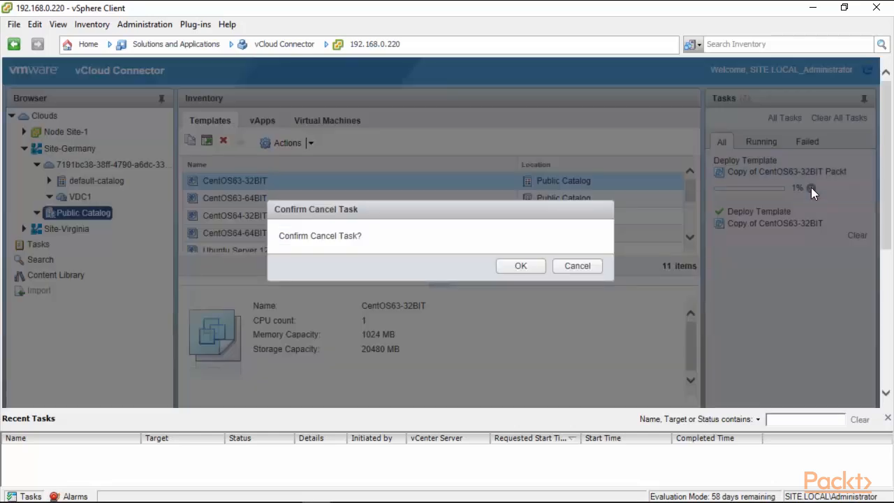
{"action": "left_click", "coordinate": [522, 266]}
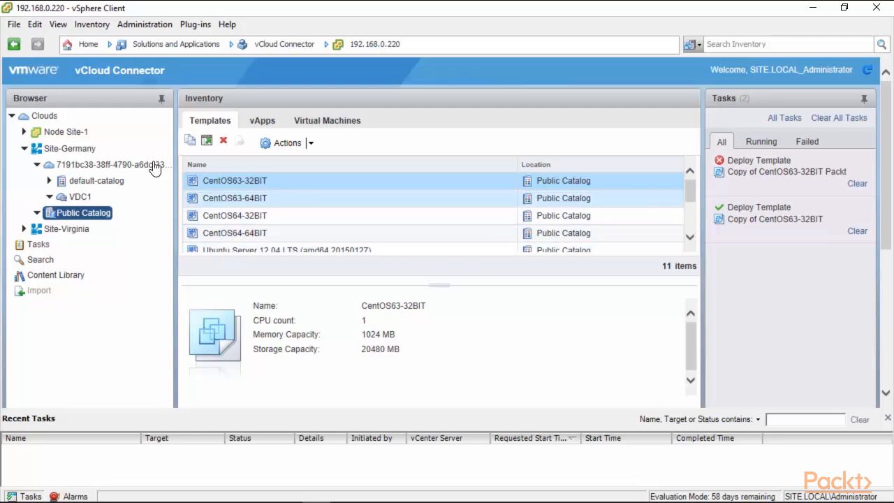
View the templates in Site-Germany's default-catalog and collapse the Site-Germany cloud
{"action": "left_click", "coordinate": [78, 166]}
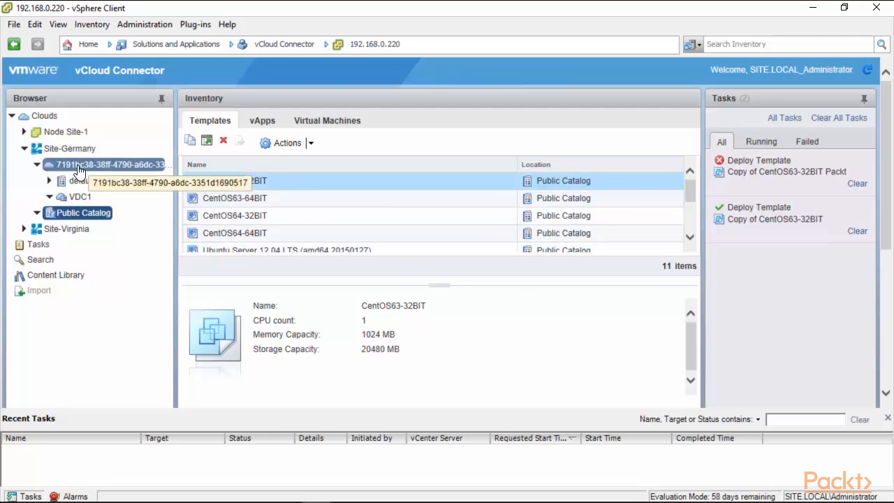
{"action": "left_click", "coordinate": [88, 183]}
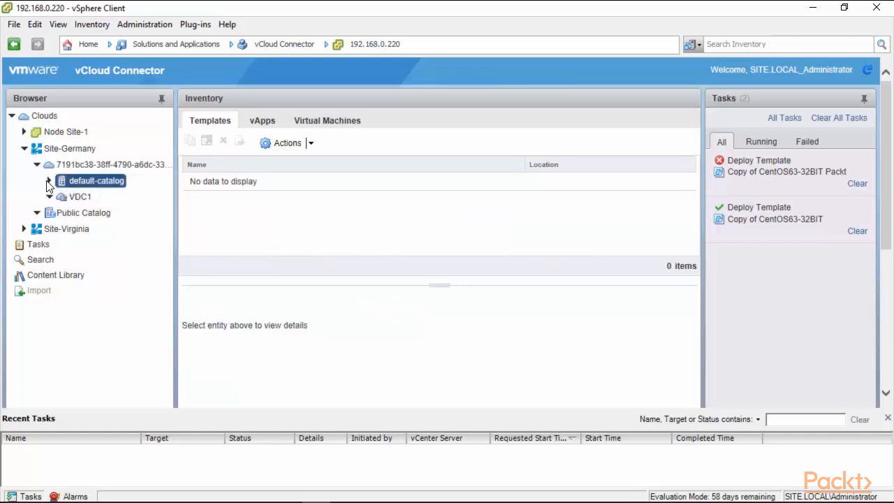
{"action": "left_click", "coordinate": [38, 165]}
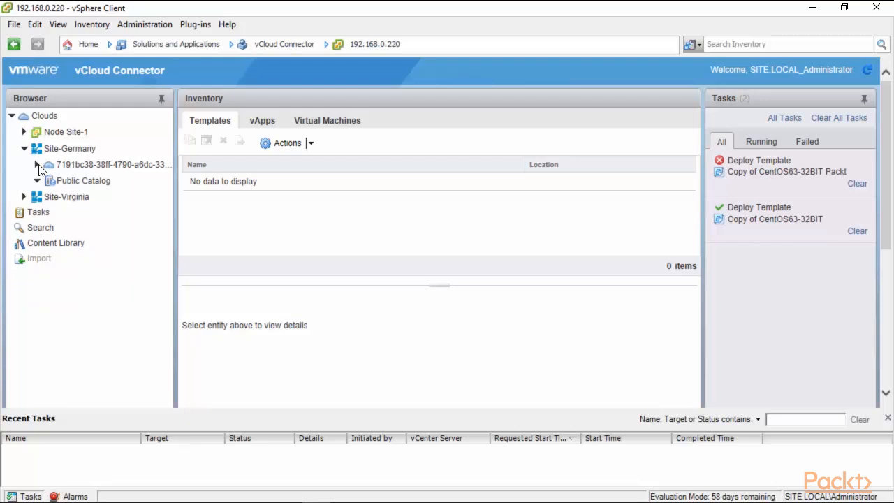
{"action": "left_click", "coordinate": [24, 148]}
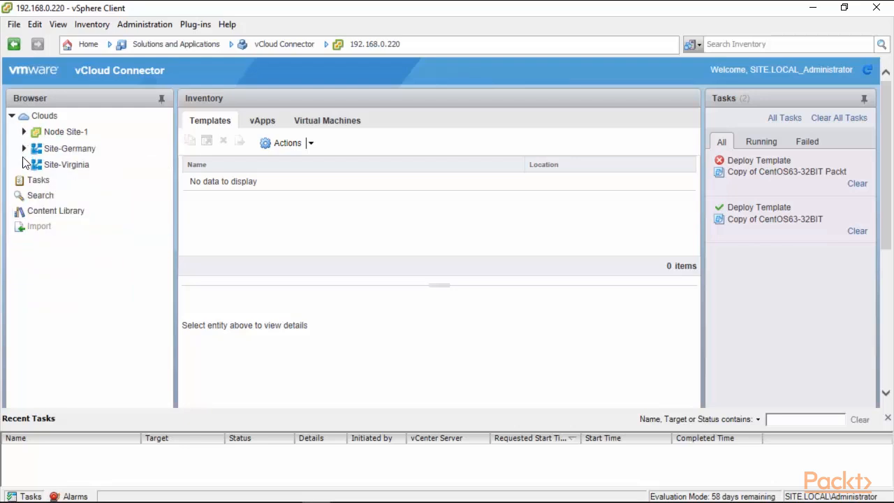
Expand Site-Virginia, show the virtual machines of VDC1 and power on VM-971y
{"action": "left_click", "coordinate": [24, 165]}
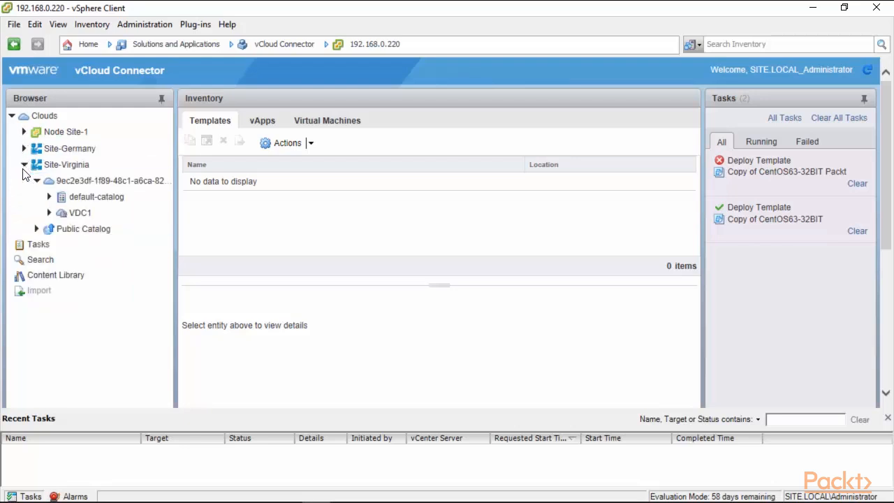
{"action": "left_click", "coordinate": [59, 183]}
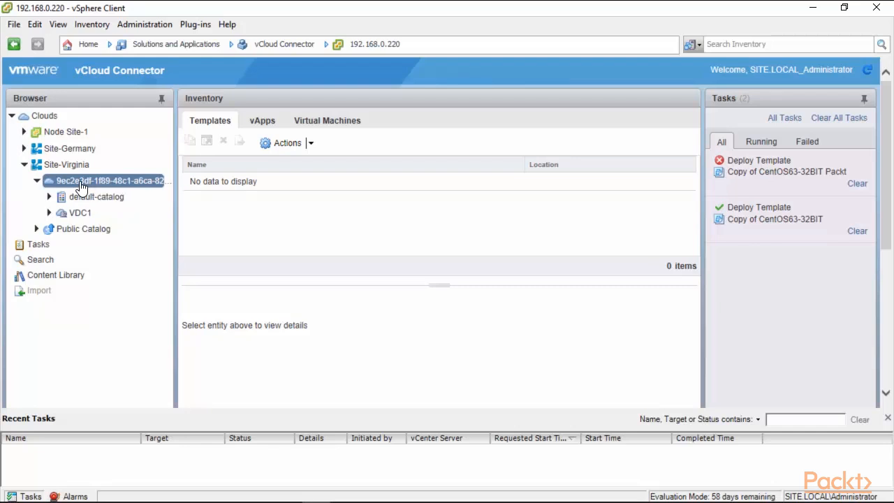
{"action": "left_click", "coordinate": [78, 213]}
{"action": "left_click", "coordinate": [311, 141]}
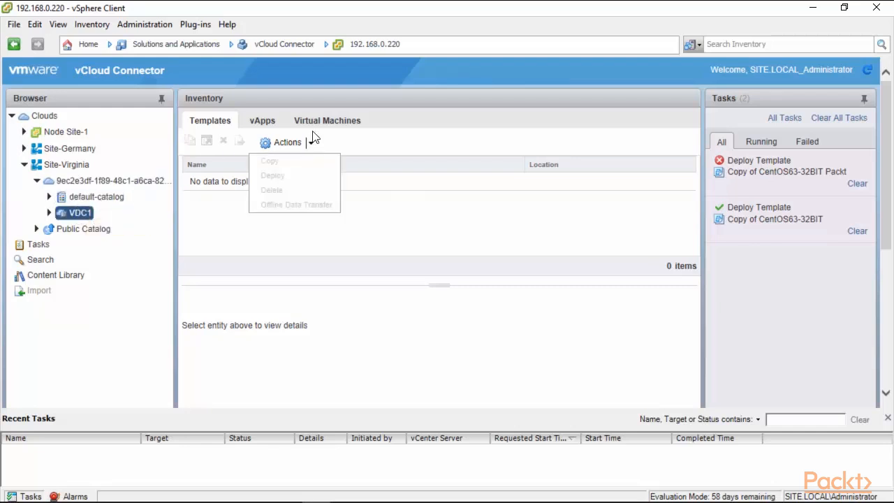
{"action": "left_click", "coordinate": [322, 123]}
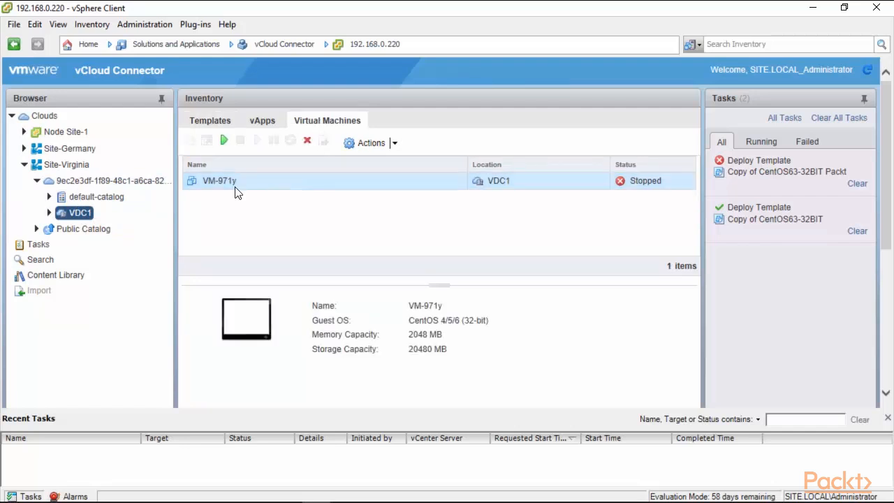
{"action": "left_click", "coordinate": [392, 143]}
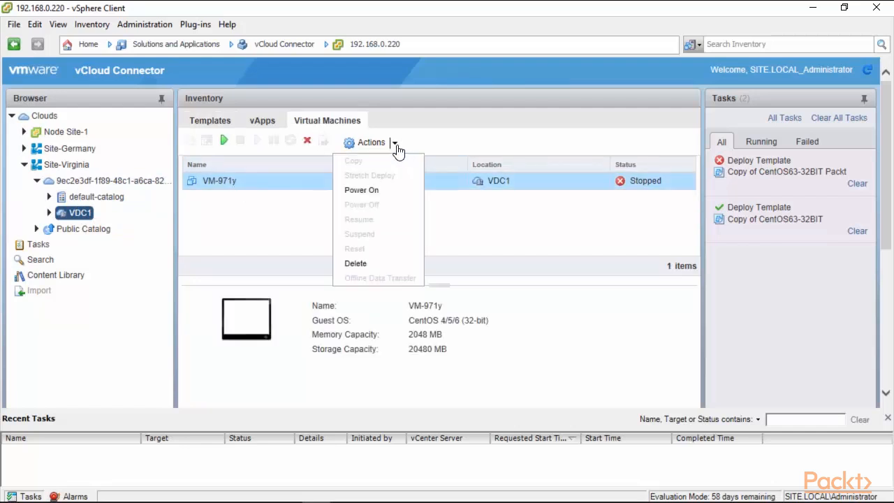
{"action": "left_click", "coordinate": [363, 194]}
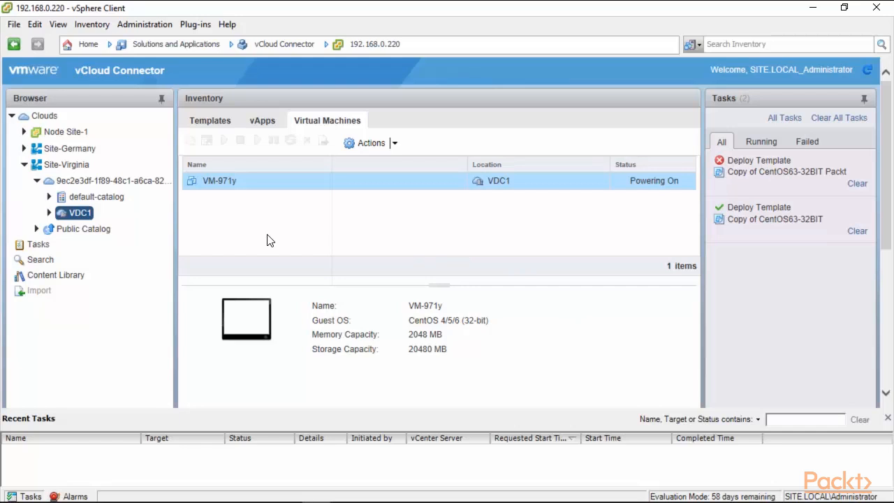
Collapse Site-Virginia and review the Public Catalog and its templates in the Content Library
{"action": "left_click", "coordinate": [26, 167]}
{"action": "left_click", "coordinate": [61, 212]}
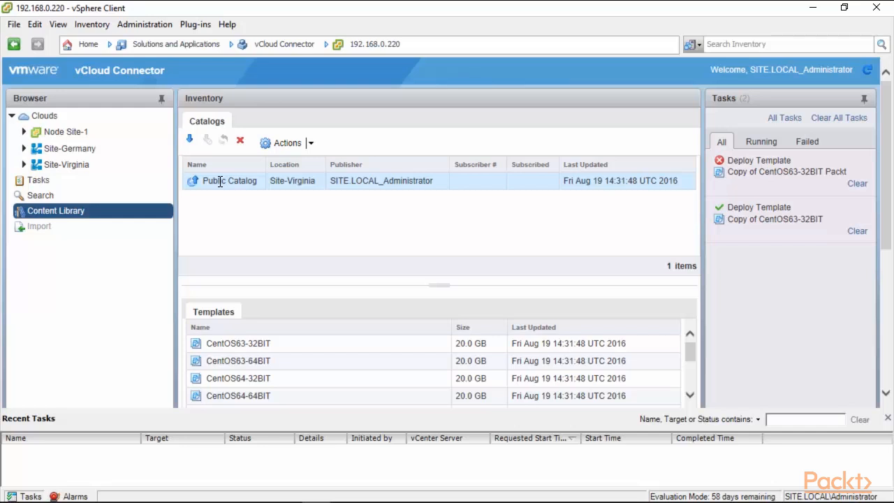
{"action": "left_click", "coordinate": [310, 143]}
{"action": "left_click", "coordinate": [341, 121]}
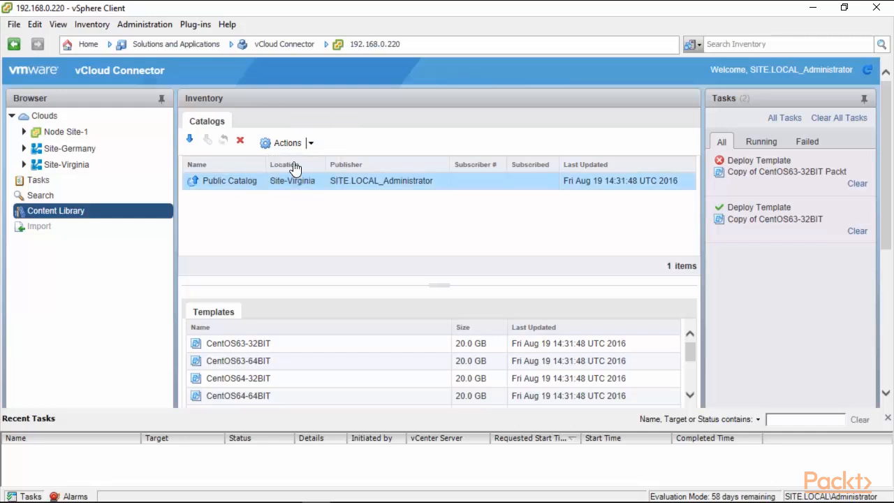
{"action": "left_click", "coordinate": [244, 185]}
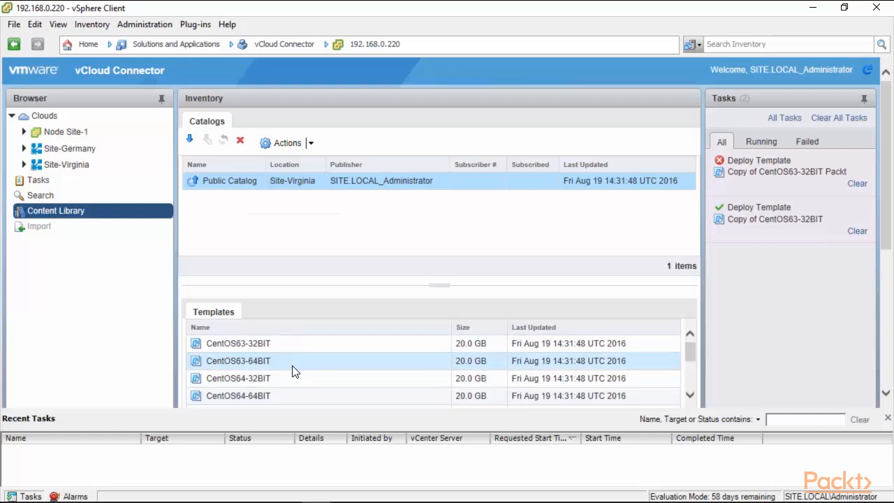
Try to subscribe Node Site-1's Packt Publishing datacenter to the Public Catalog, removing entities deleted at the publisher, and cancel the wizard
{"action": "left_click", "coordinate": [189, 139]}
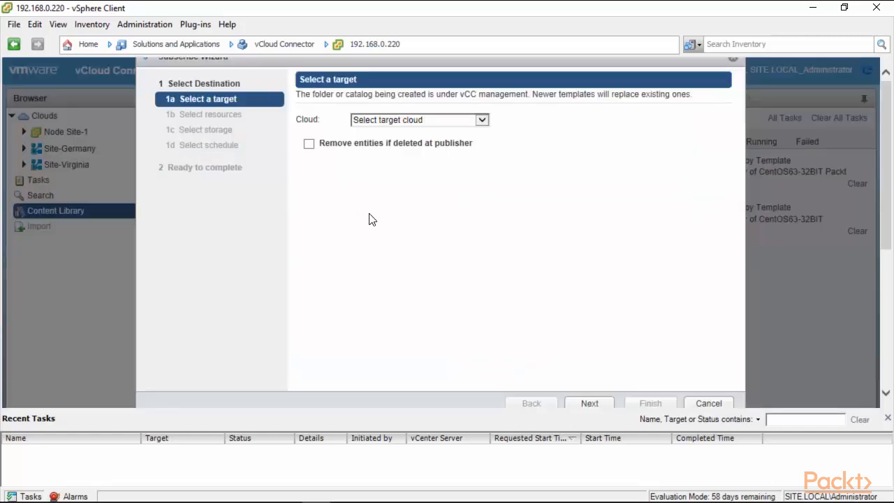
{"action": "left_click", "coordinate": [483, 121]}
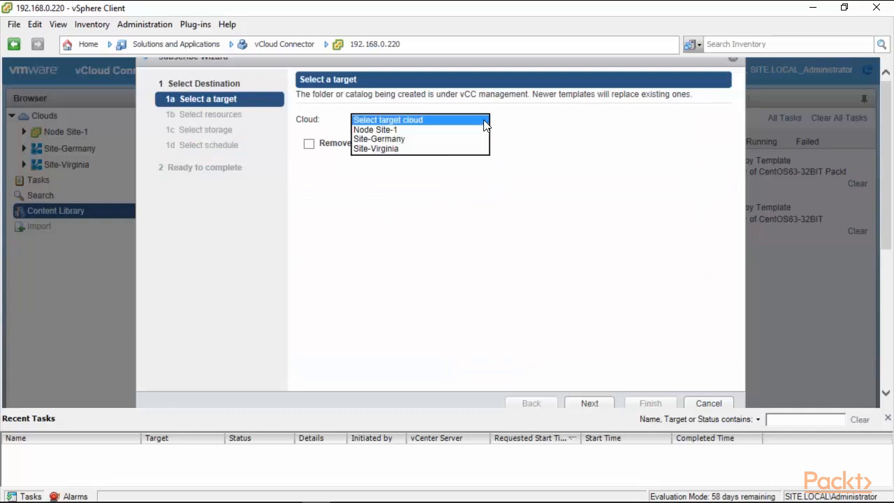
{"action": "left_click", "coordinate": [456, 131]}
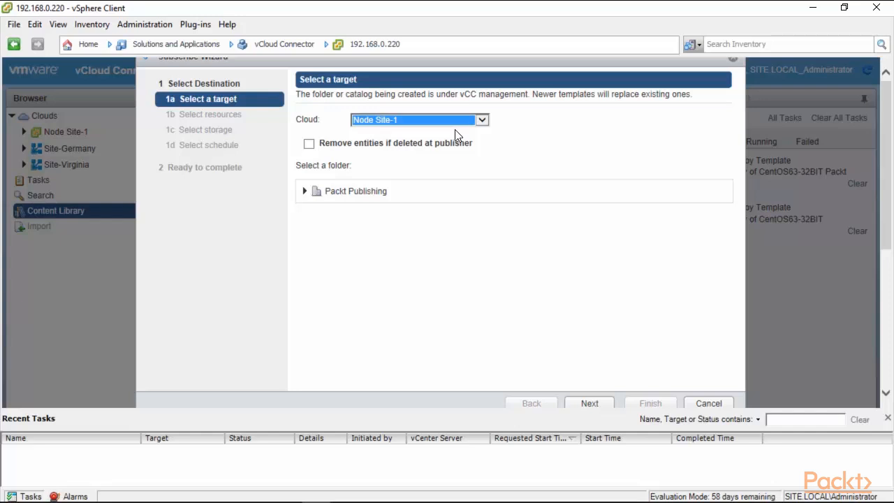
{"action": "left_click", "coordinate": [310, 146]}
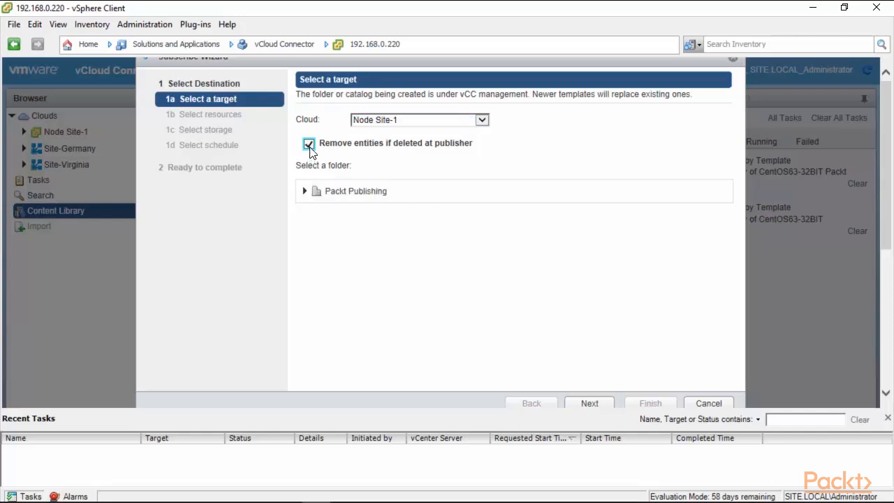
{"action": "left_click", "coordinate": [333, 193]}
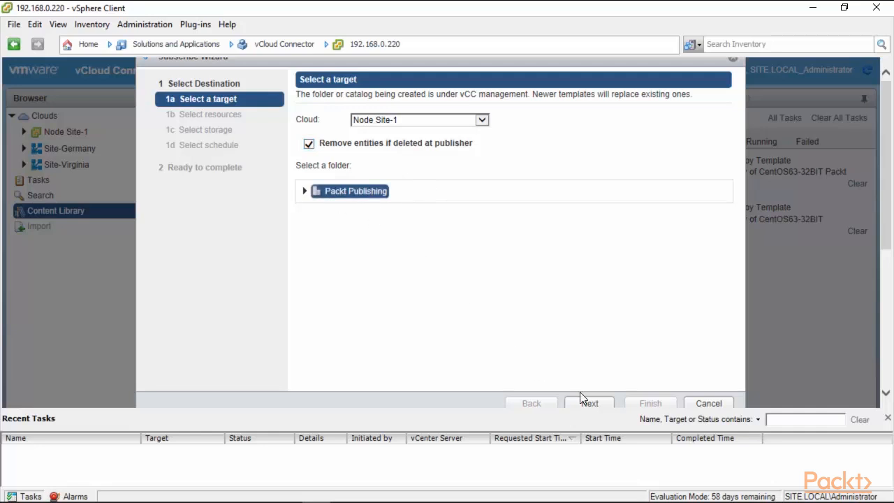
{"action": "left_click", "coordinate": [306, 190]}
{"action": "left_click", "coordinate": [589, 404]}
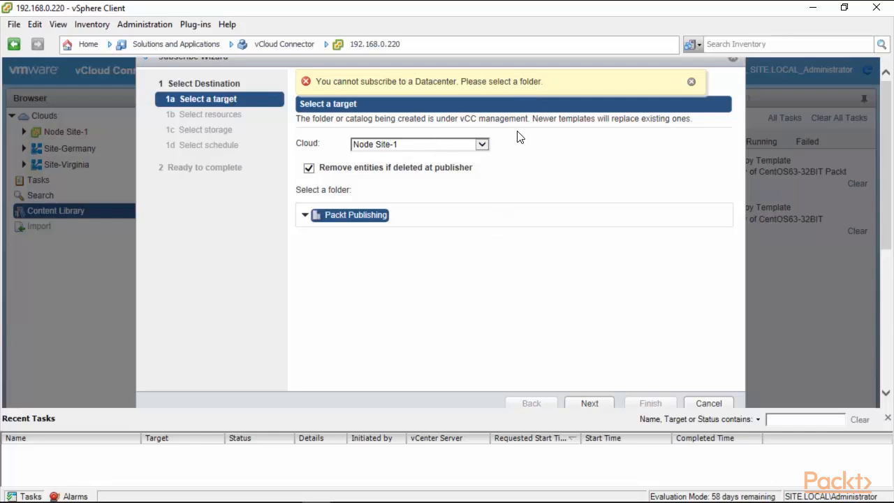
{"action": "left_click", "coordinate": [710, 403]}
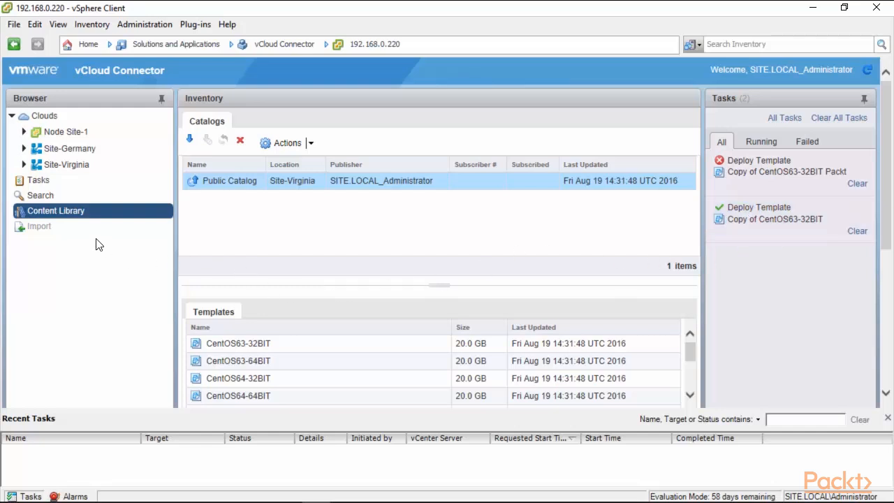
Expand Site-Virginia and review the virtual machines, templates and vApps of VDC1, including VM-971y-VApp
{"action": "left_click", "coordinate": [24, 164]}
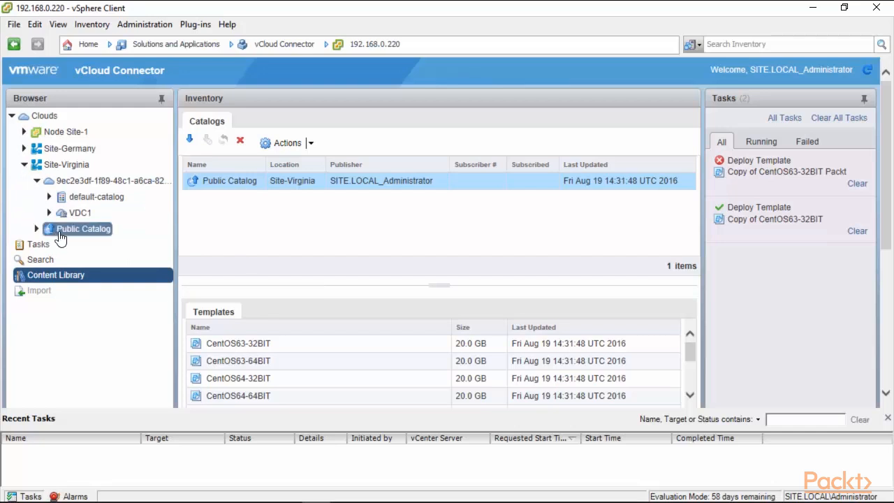
{"action": "left_click", "coordinate": [49, 212]}
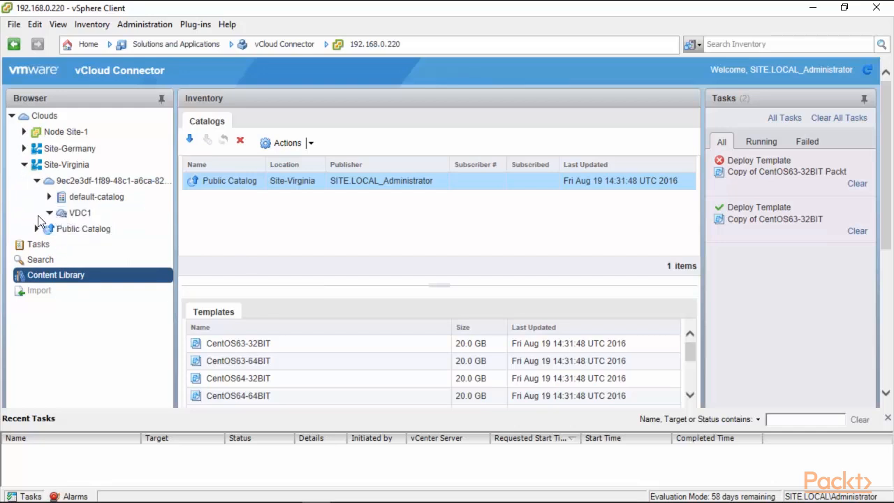
{"action": "left_click", "coordinate": [80, 213]}
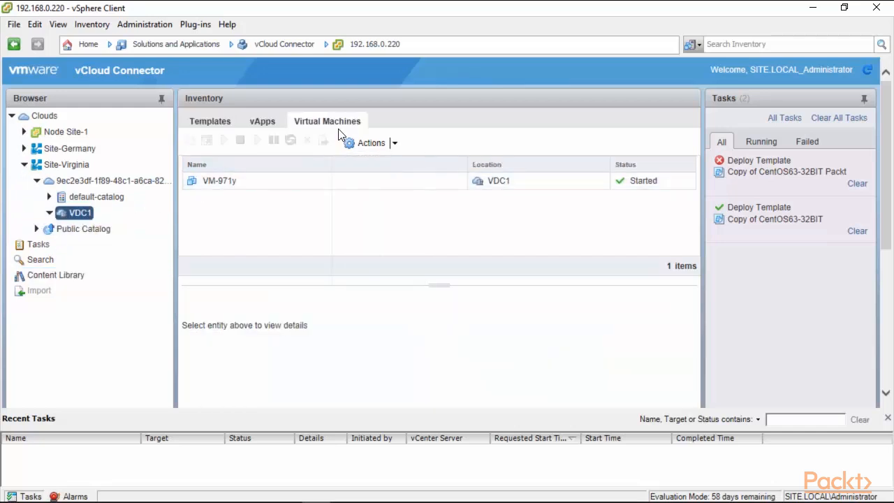
{"action": "left_click", "coordinate": [225, 122]}
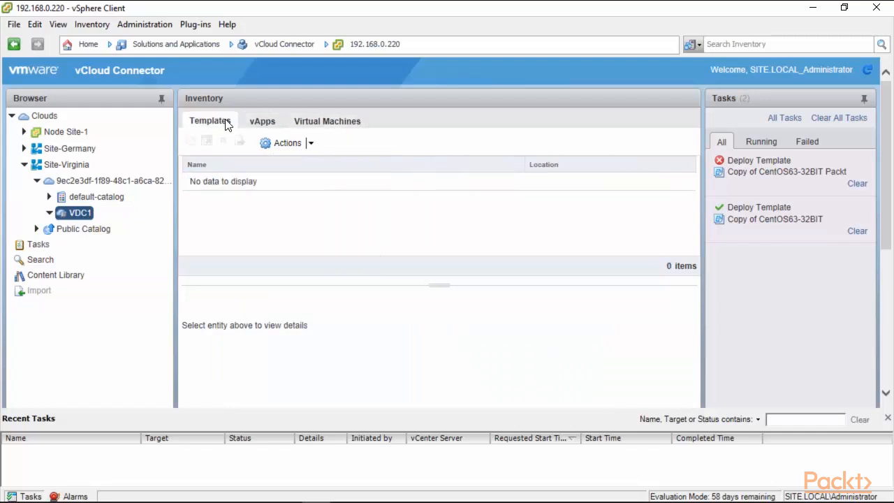
{"action": "left_click", "coordinate": [252, 128]}
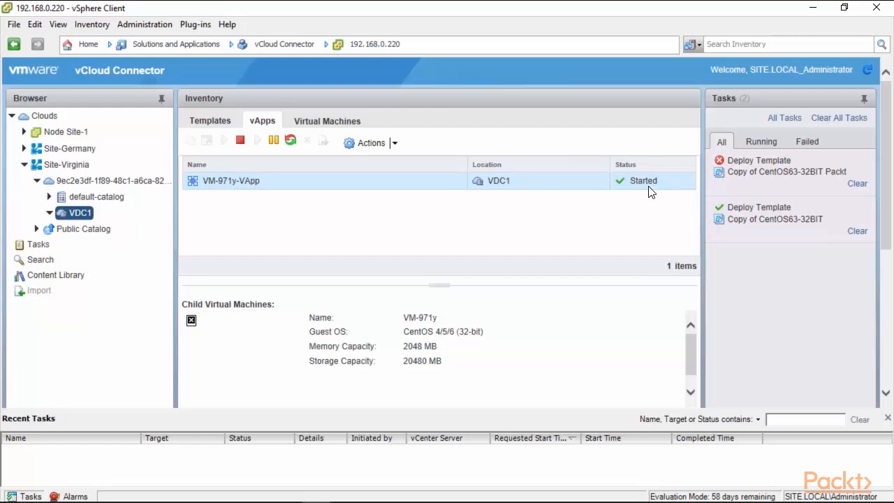
{"action": "left_click", "coordinate": [359, 142]}
{"action": "left_click", "coordinate": [522, 195]}
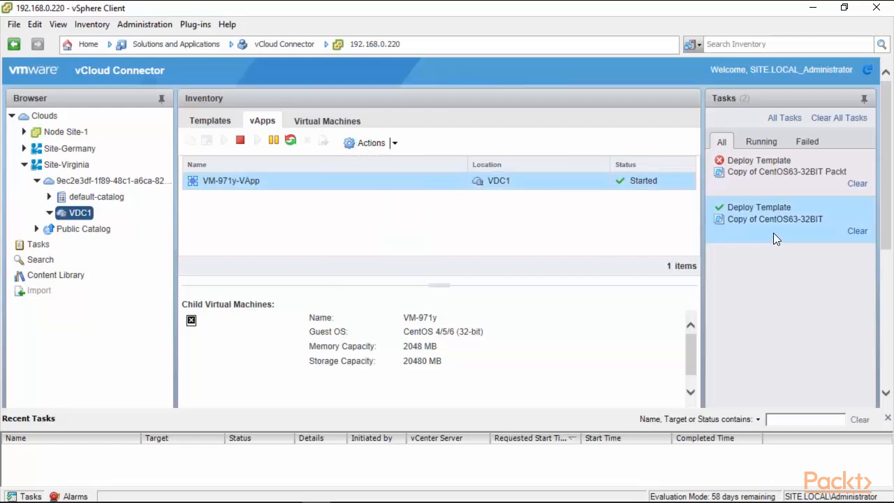
View the vApps of Site-Virginia's Public Catalog and collapse the Site-Virginia cloud
{"action": "left_click", "coordinate": [37, 229]}
{"action": "left_click", "coordinate": [78, 231]}
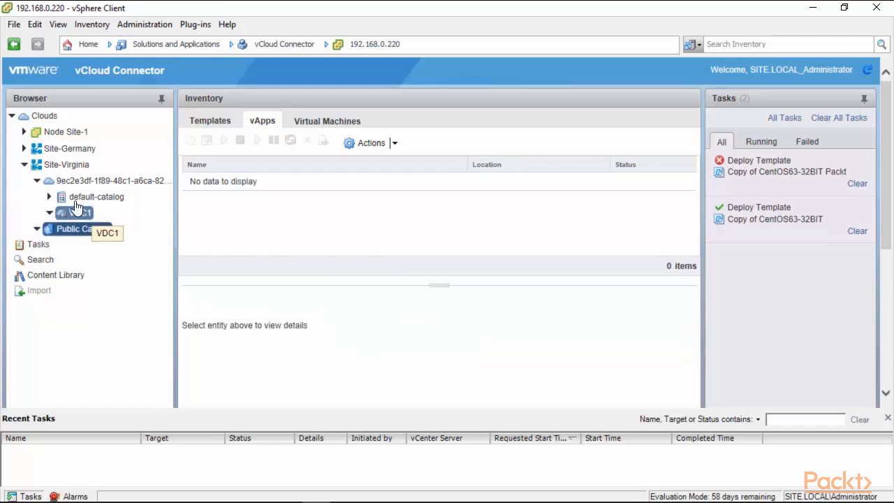
{"action": "left_click", "coordinate": [25, 165]}
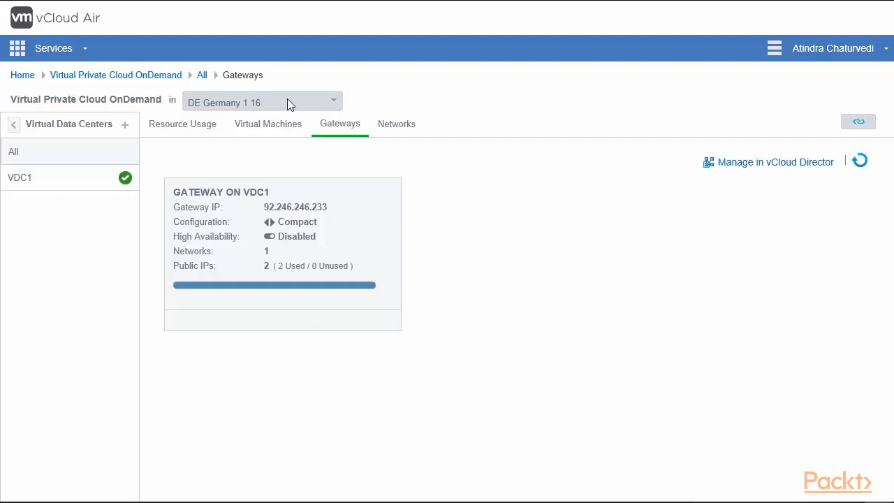
Switch to vCloud Director for the Germany site and show the VPN settings in VDC1's edge gateway services
{"action": "mouse_move", "coordinate": [292, 236]}
{"action": "mouse_move", "coordinate": [539, 3]}
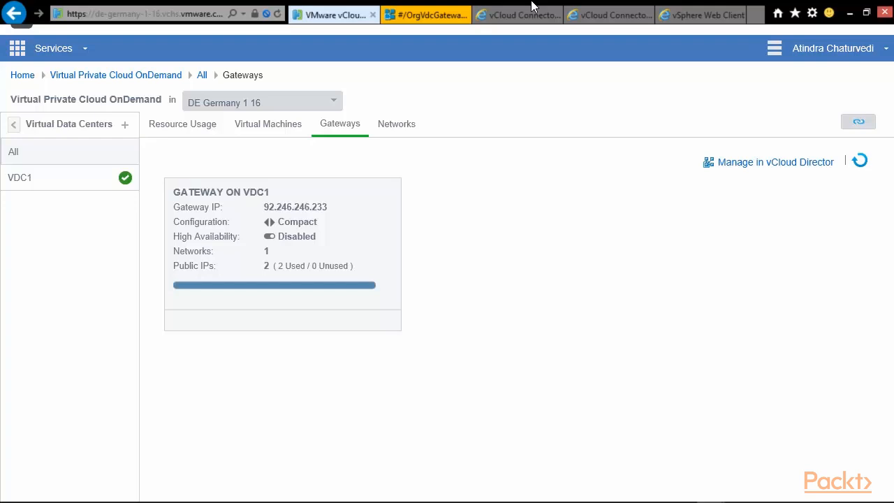
{"action": "left_click", "coordinate": [427, 15]}
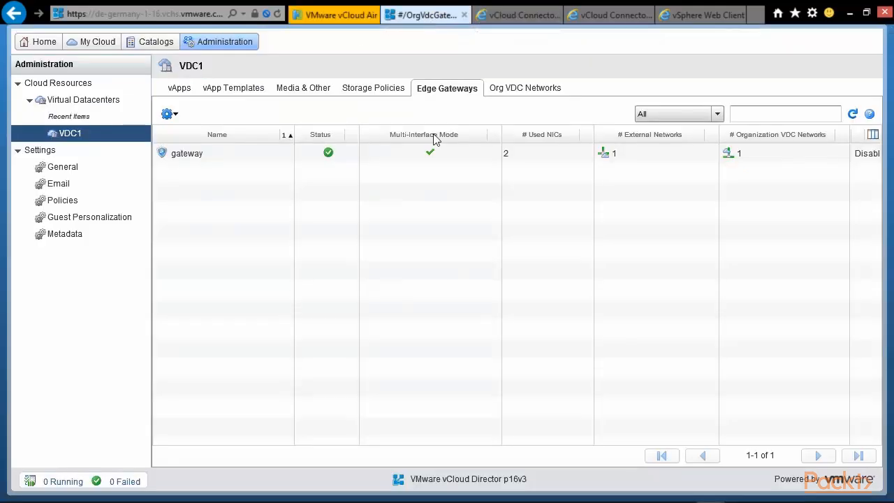
{"action": "left_click", "coordinate": [222, 153]}
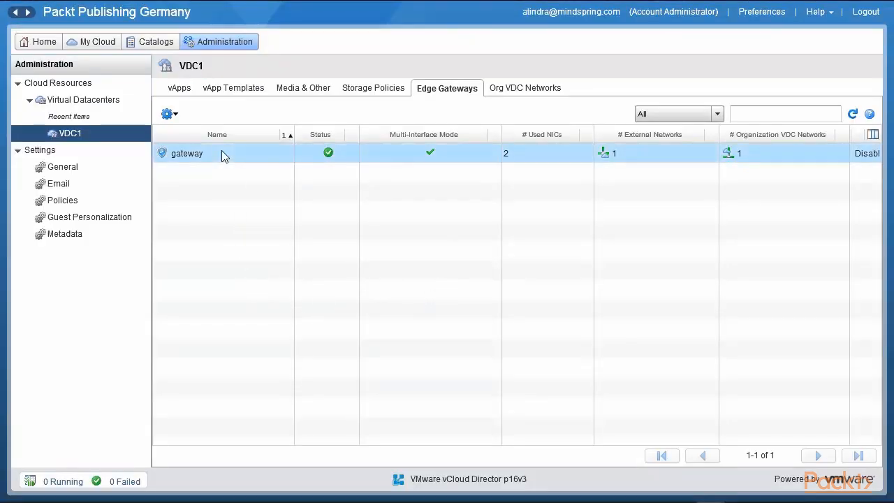
{"action": "right_click", "coordinate": [221, 151]}
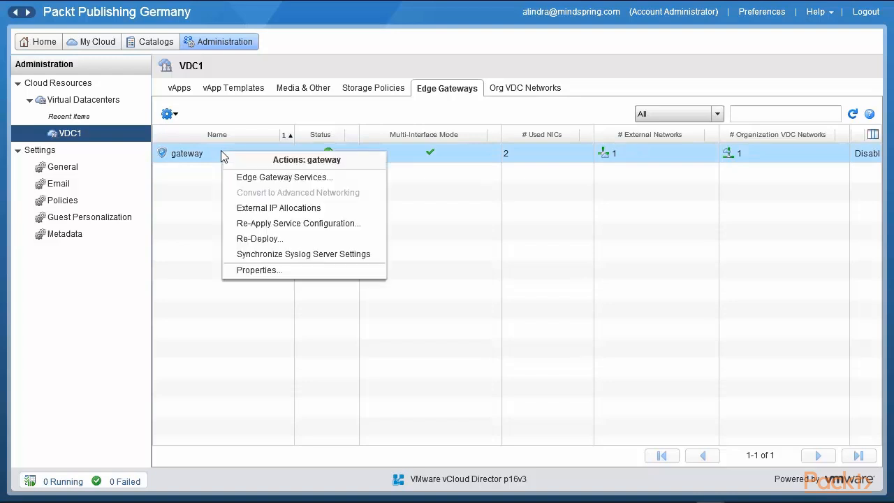
{"action": "left_click", "coordinate": [299, 178]}
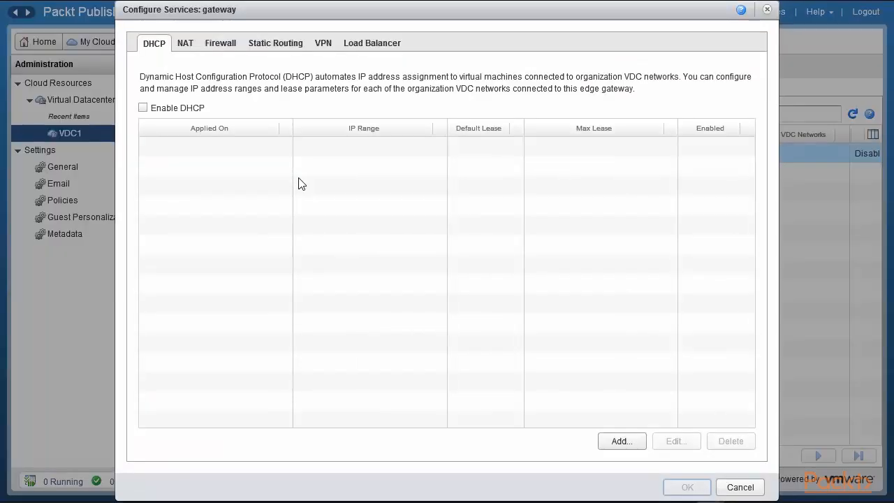
{"action": "left_click", "coordinate": [323, 45]}
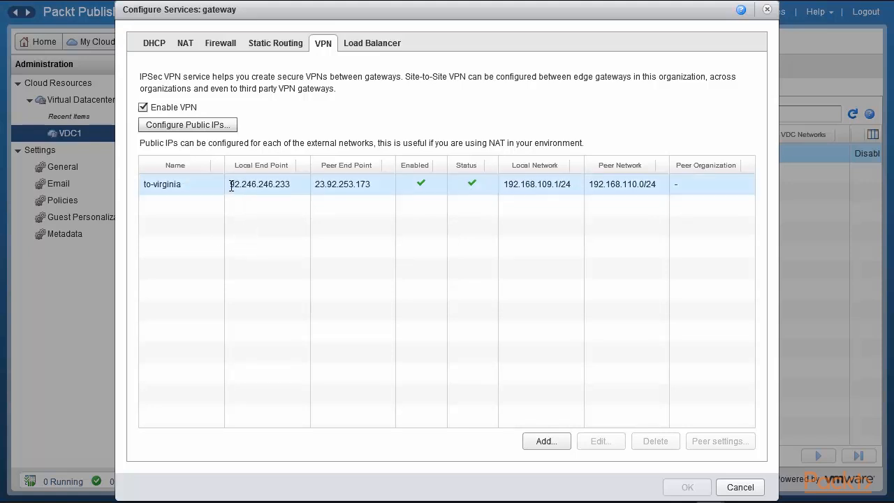
Examine the local and peer end points and the local and peer networks of the to-virginia VPN
{"action": "left_click_drag", "start_coordinate": [232, 186], "coordinate": [291, 186]}
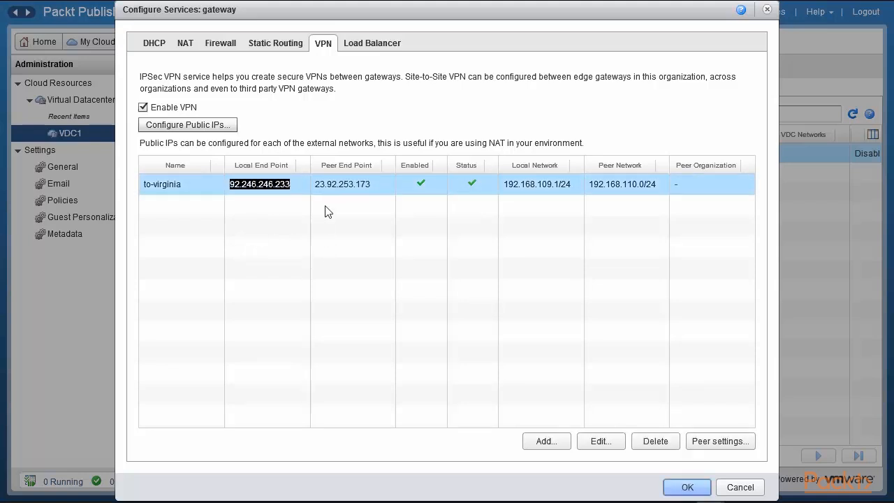
{"action": "left_click_drag", "start_coordinate": [314, 184], "coordinate": [370, 185]}
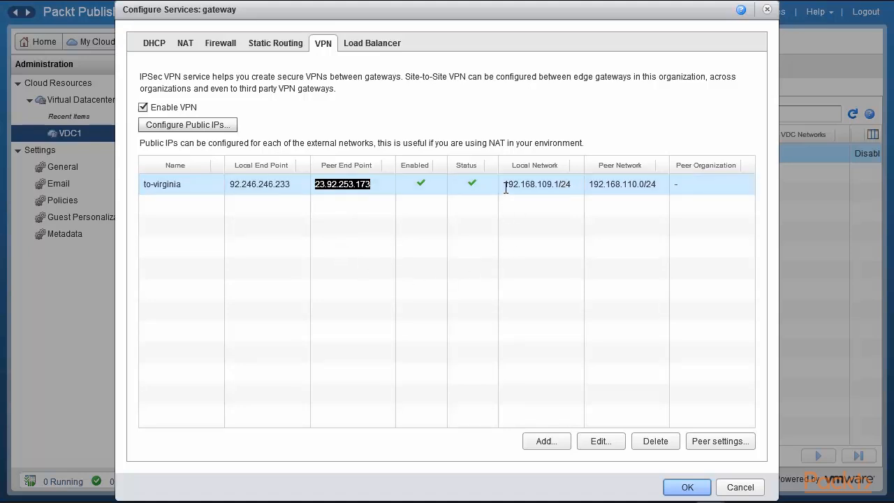
{"action": "left_click_drag", "start_coordinate": [506, 185], "coordinate": [573, 186]}
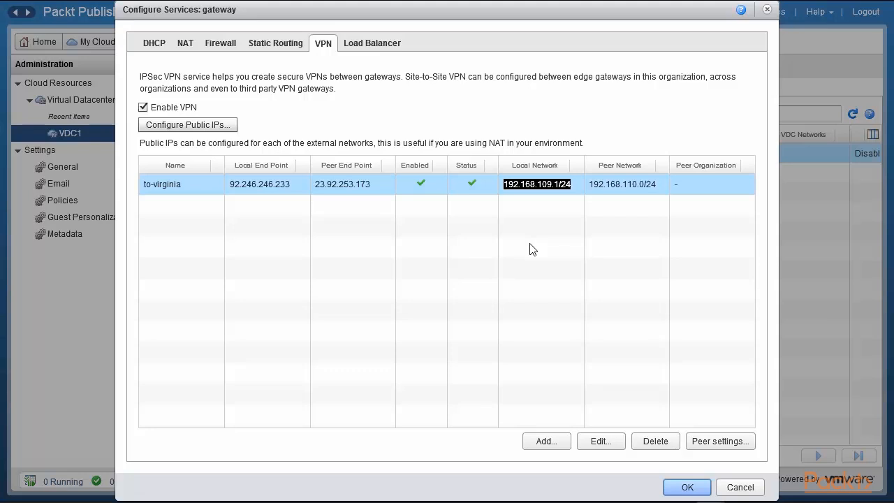
{"action": "left_click_drag", "start_coordinate": [591, 185], "coordinate": [657, 190]}
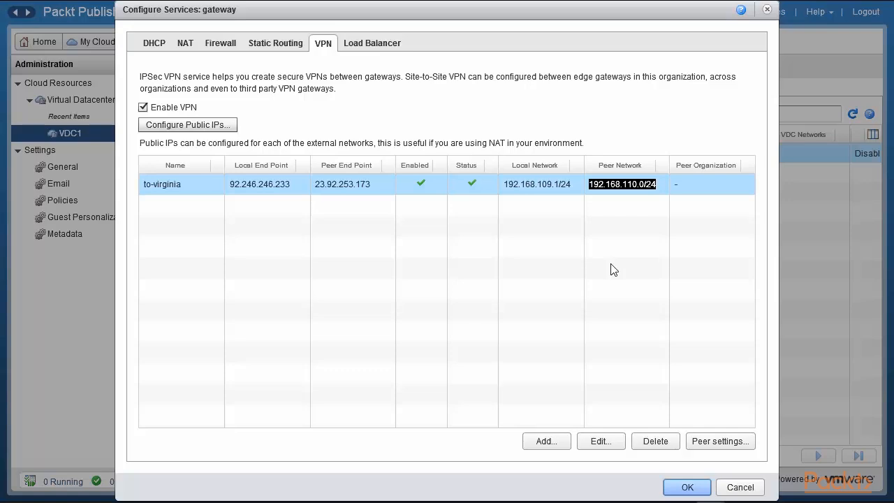
View the peer settings of the to-virginia VPN with the shared key revealed, and close them
{"action": "left_click", "coordinate": [720, 441]}
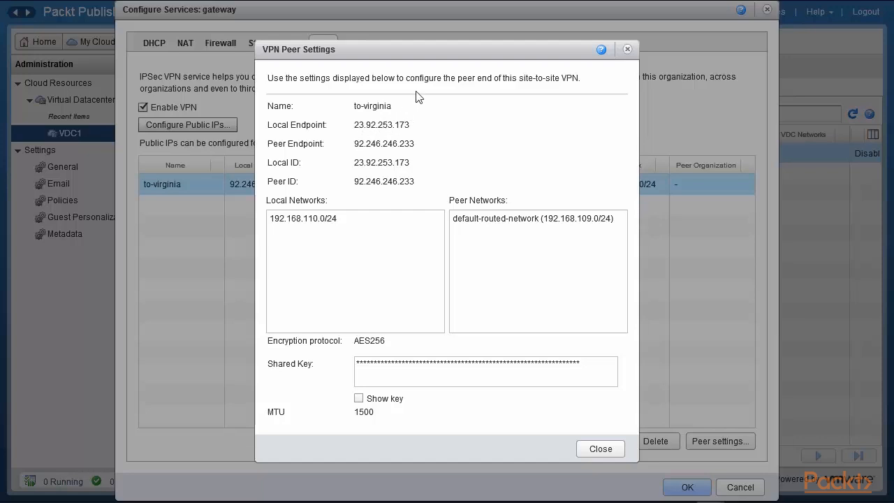
{"action": "left_click_drag", "start_coordinate": [435, 53], "coordinate": [609, 61]}
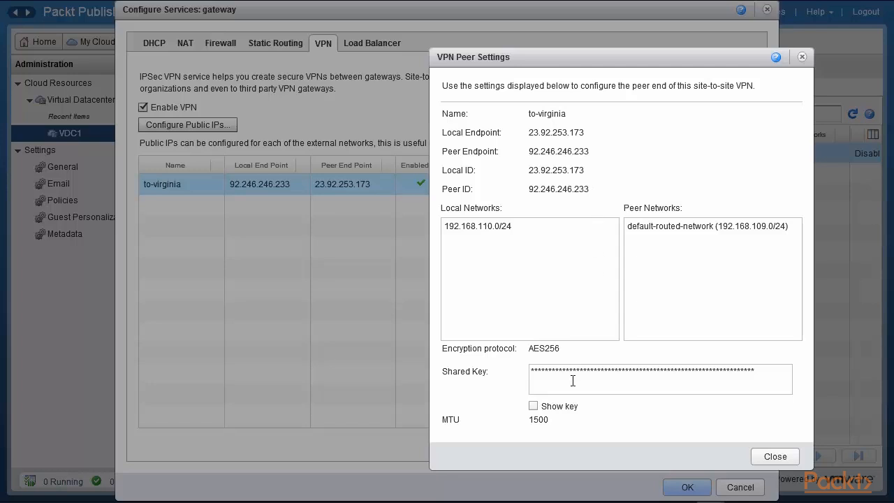
{"action": "left_click", "coordinate": [534, 407]}
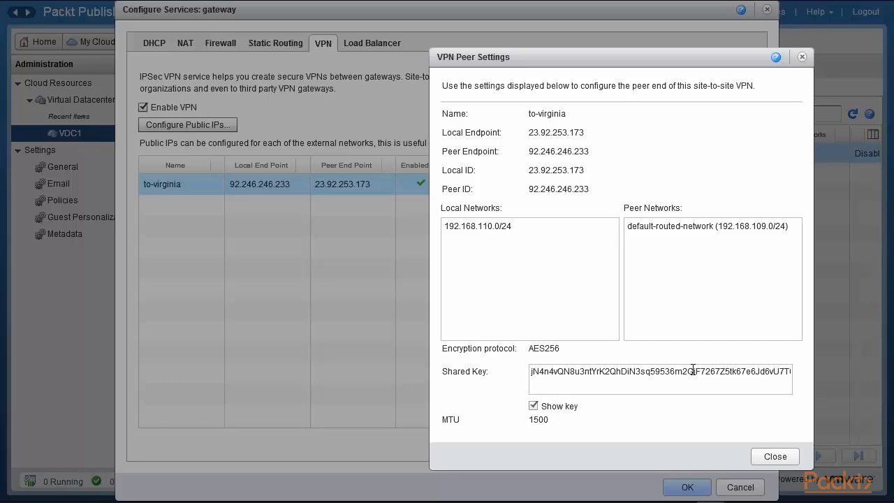
{"action": "left_click", "coordinate": [770, 458]}
Review the to-virginia site-to-site VPN configuration and leave the gateway services without making changes
{"action": "left_click", "coordinate": [597, 441]}
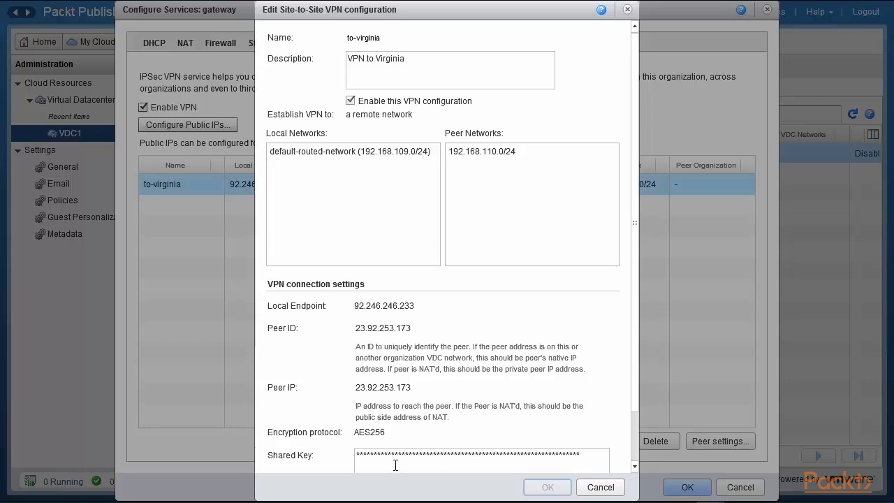
{"action": "left_click", "coordinate": [602, 487]}
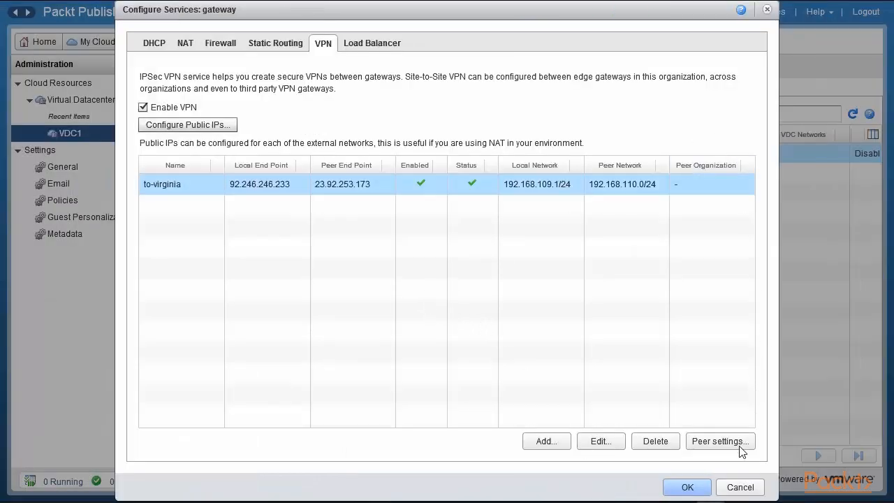
{"action": "left_click", "coordinate": [741, 487]}
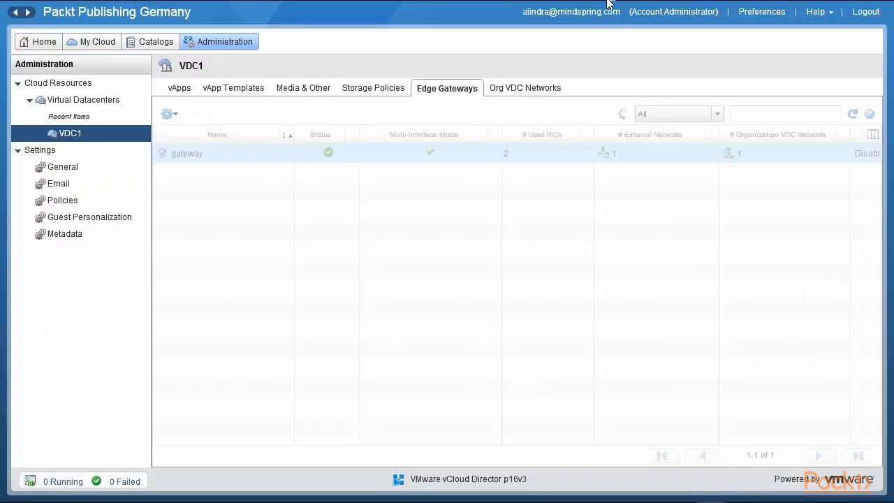
Switch to vCloud Air, change the region to US Virginia 1 4 and check the gateway IP of VDC1
{"action": "mouse_move", "coordinate": [593, 4]}
{"action": "left_click", "coordinate": [353, 14]}
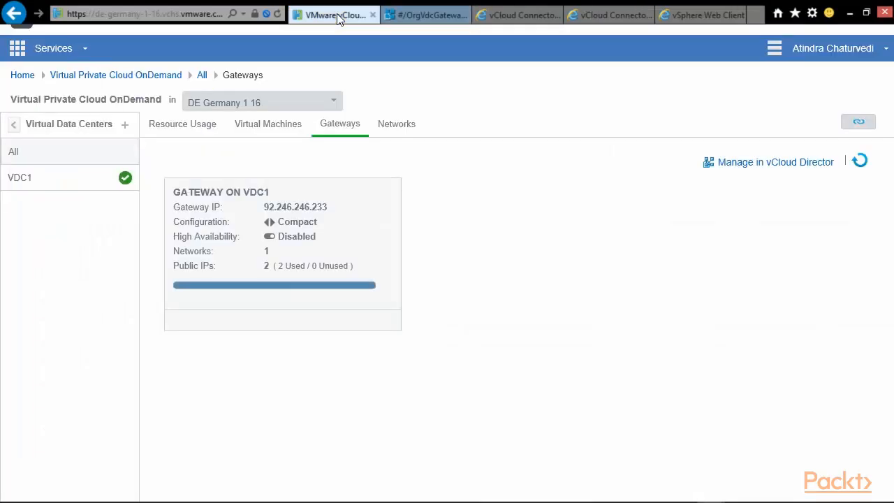
{"action": "left_click", "coordinate": [338, 105]}
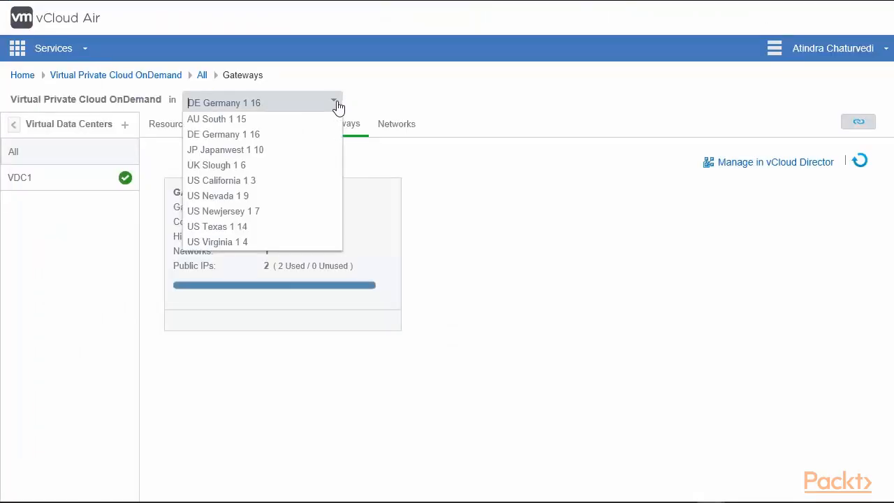
{"action": "left_click", "coordinate": [220, 247]}
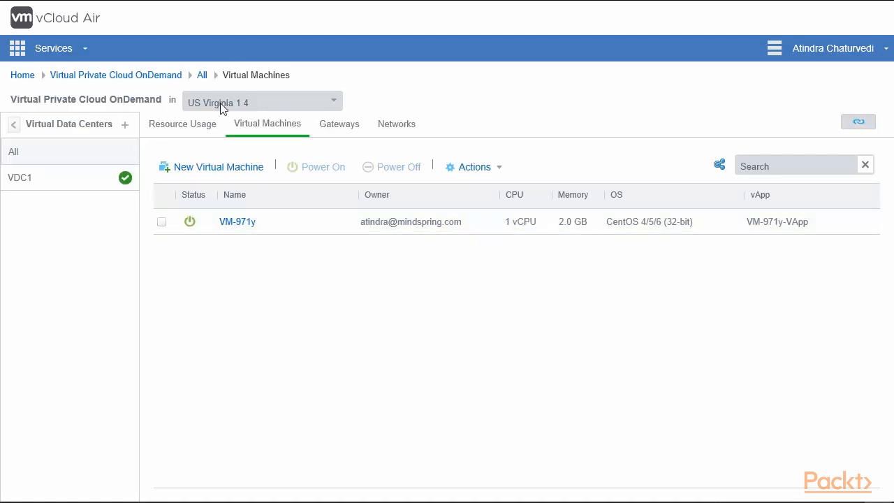
{"action": "left_click", "coordinate": [340, 131]}
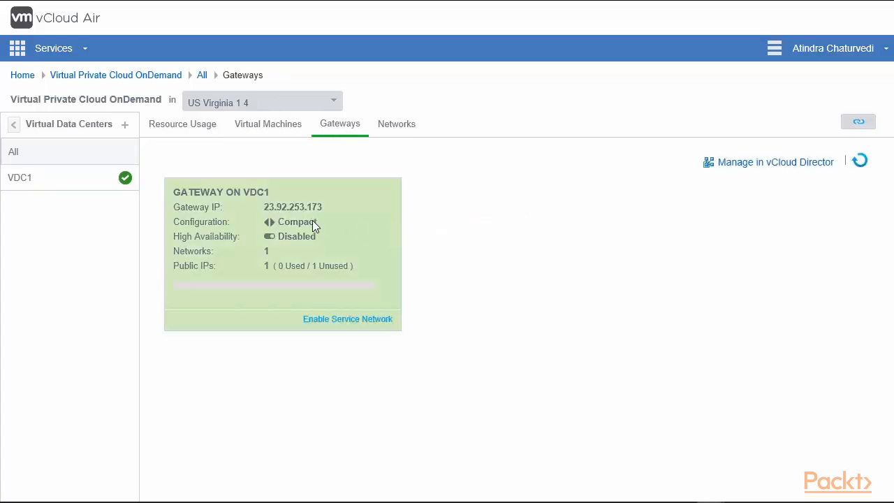
{"action": "left_click_drag", "start_coordinate": [266, 208], "coordinate": [327, 207]}
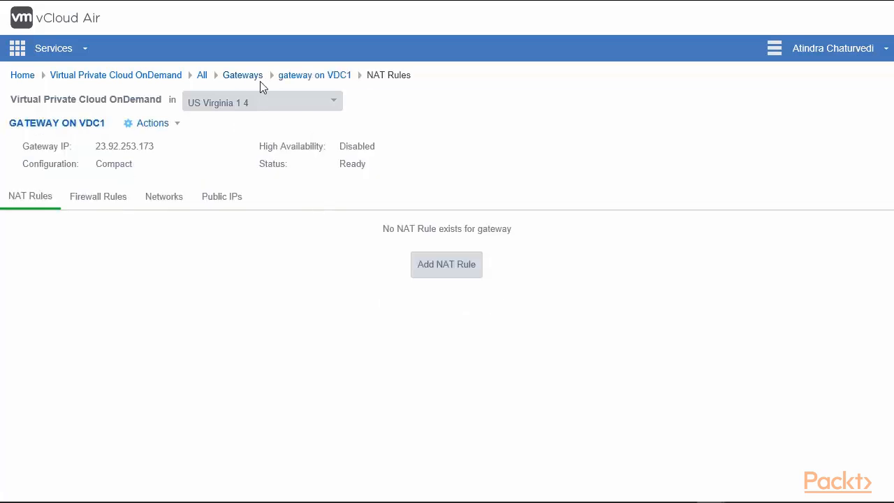
{"action": "left_click", "coordinate": [251, 79]}
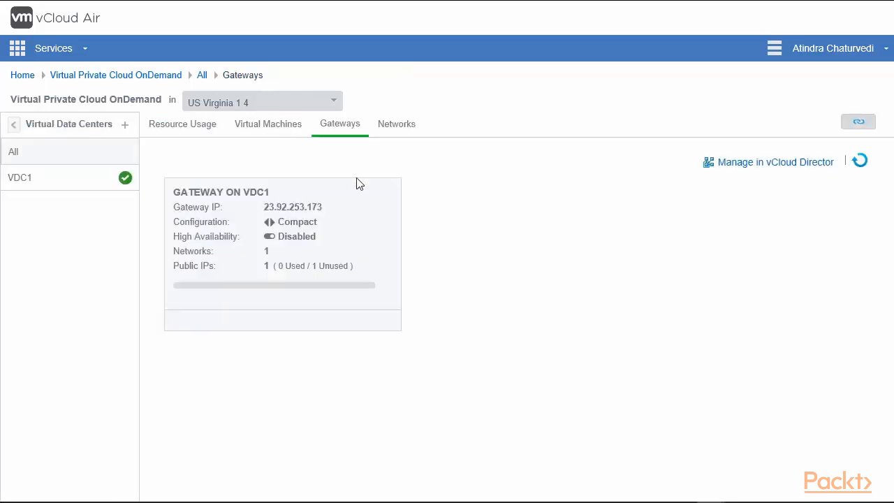
Manage the Virginia gateway in vCloud Director and show the VPN settings in its edge gateway services
{"action": "left_click", "coordinate": [773, 165]}
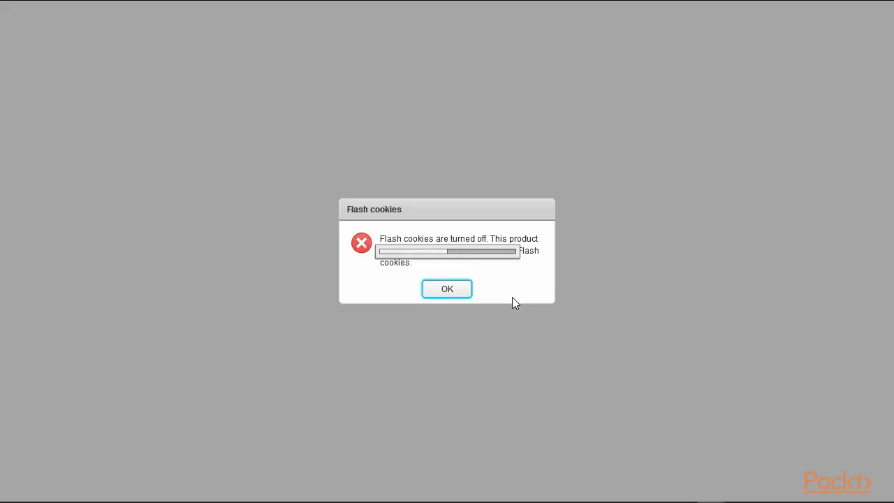
{"action": "left_click", "coordinate": [448, 288]}
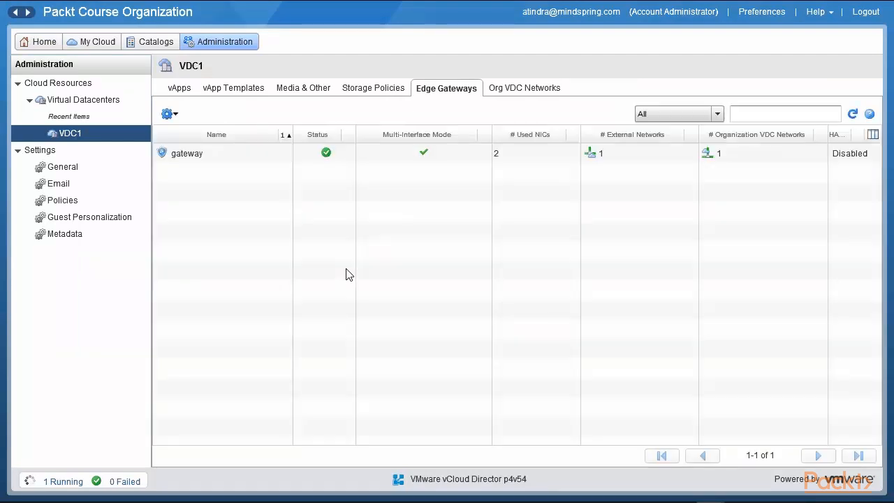
{"action": "left_click", "coordinate": [228, 162]}
{"action": "right_click", "coordinate": [230, 161]}
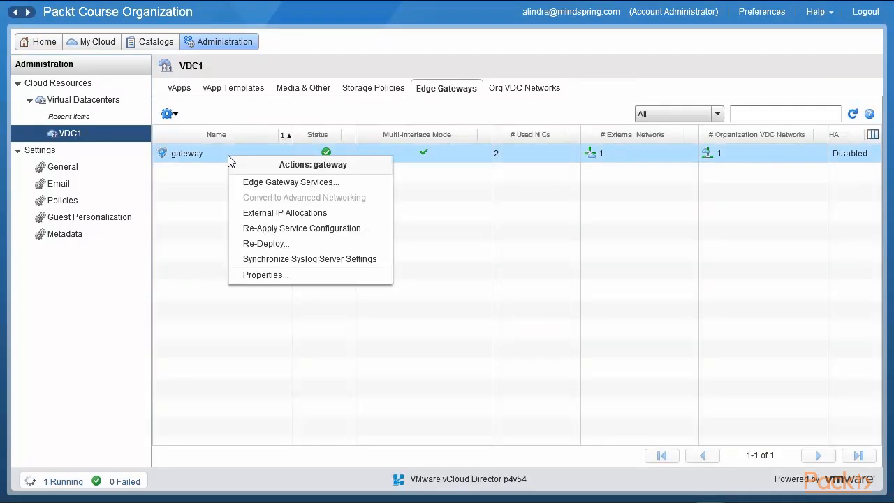
{"action": "left_click", "coordinate": [315, 187]}
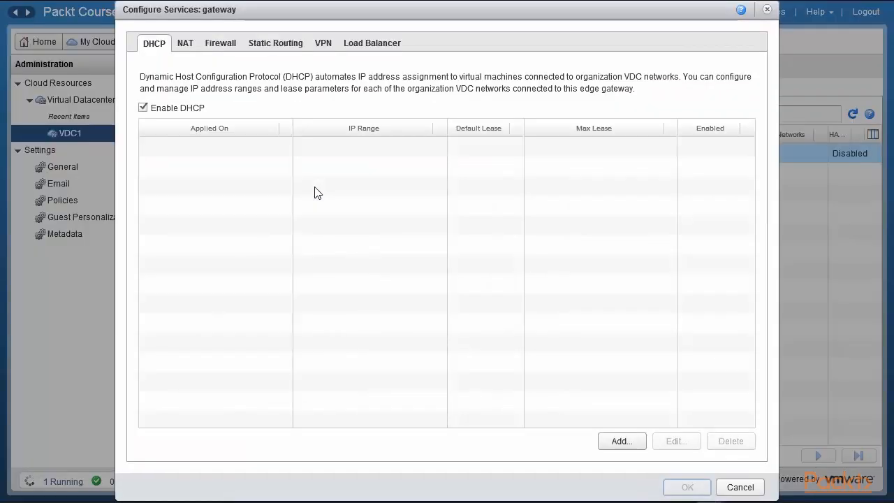
{"action": "left_click", "coordinate": [327, 49]}
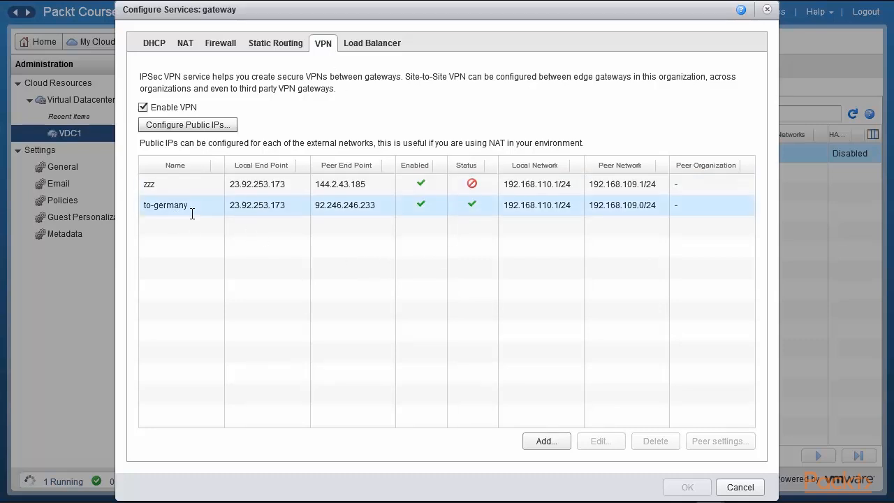
Review the endpoints and networks of the to-germany VPN, view its site-to-site configuration and close it without changes
{"action": "left_click_drag", "start_coordinate": [231, 204], "coordinate": [294, 213]}
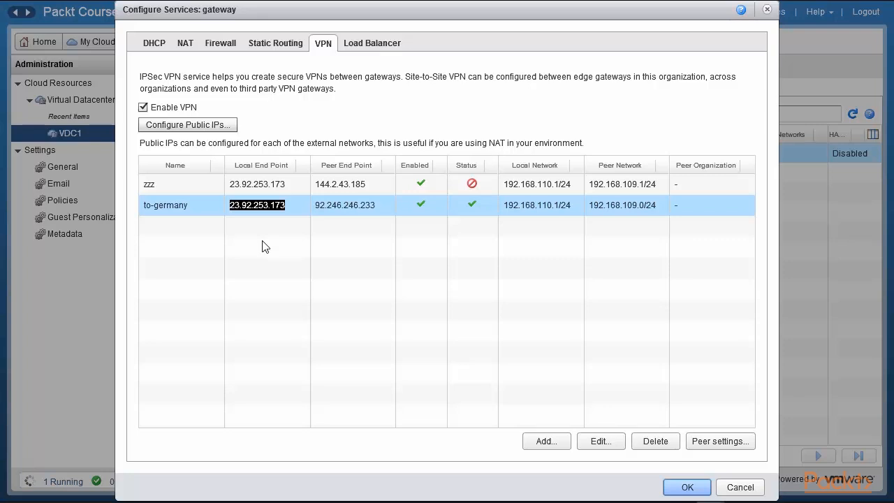
{"action": "left_click_drag", "start_coordinate": [315, 205], "coordinate": [378, 209]}
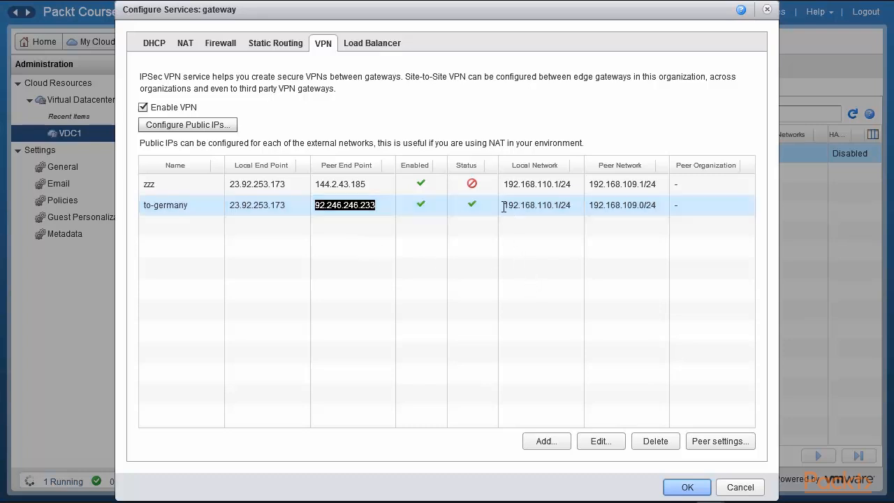
{"action": "left_click_drag", "start_coordinate": [504, 205], "coordinate": [573, 206]}
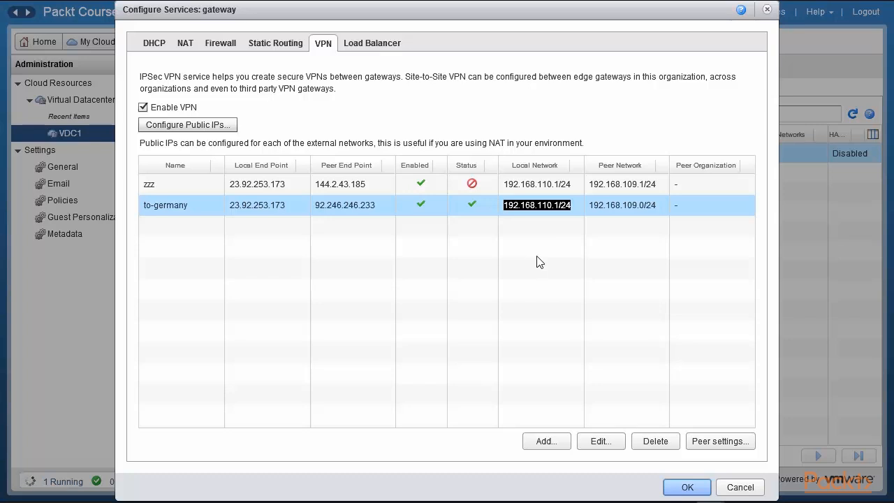
{"action": "left_click", "coordinate": [589, 208]}
{"action": "left_click_drag", "start_coordinate": [590, 208], "coordinate": [660, 207]}
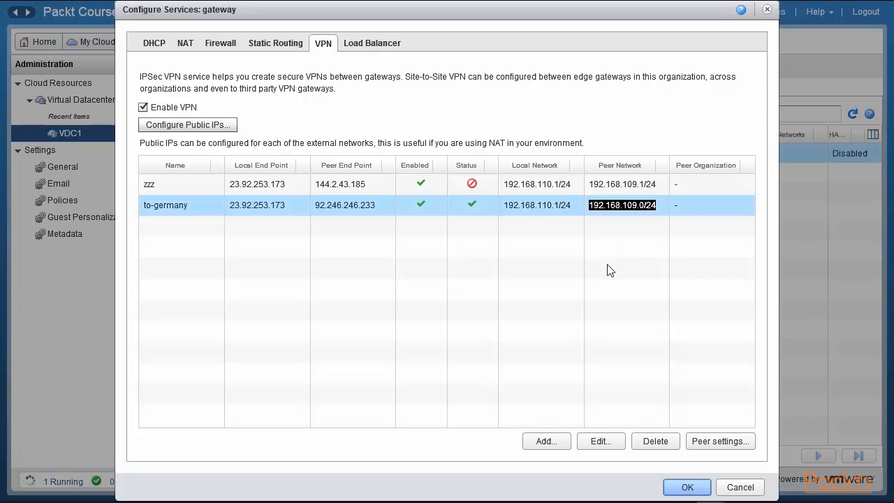
{"action": "left_click", "coordinate": [605, 440]}
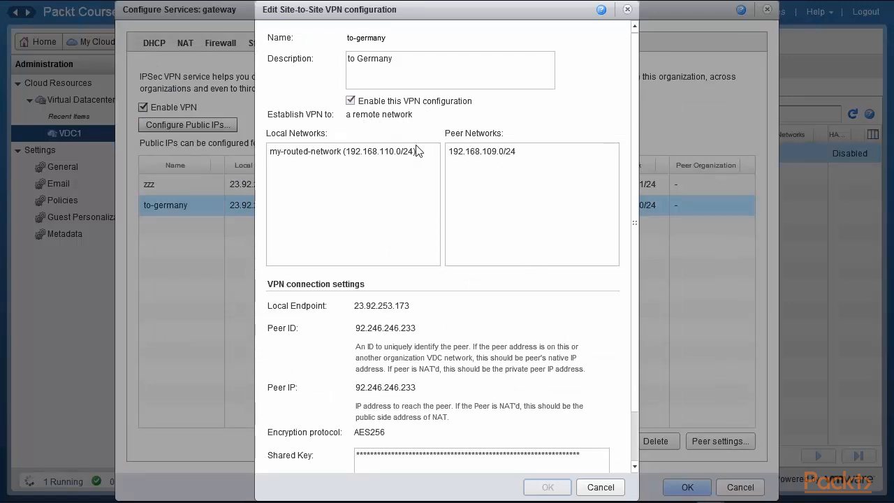
{"action": "left_click", "coordinate": [601, 487]}
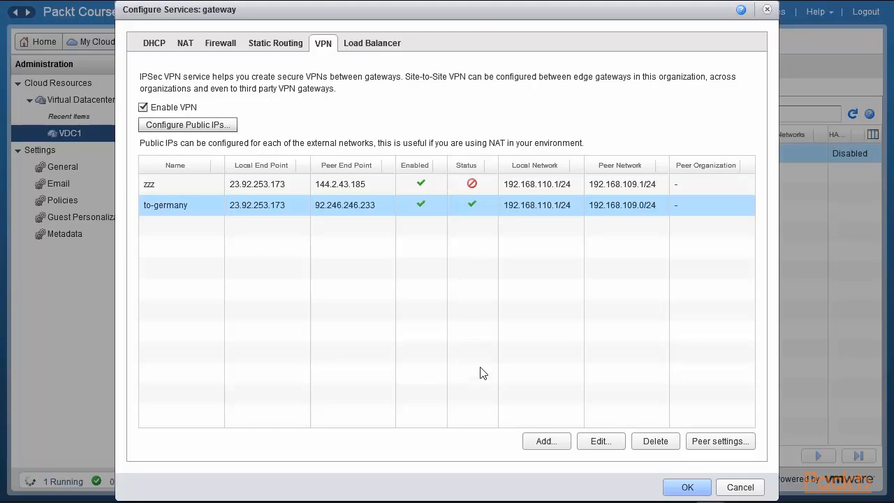
Start adding a site-to-site VPN configuration named Test and view the network types it can be established to
{"action": "left_click", "coordinate": [545, 442]}
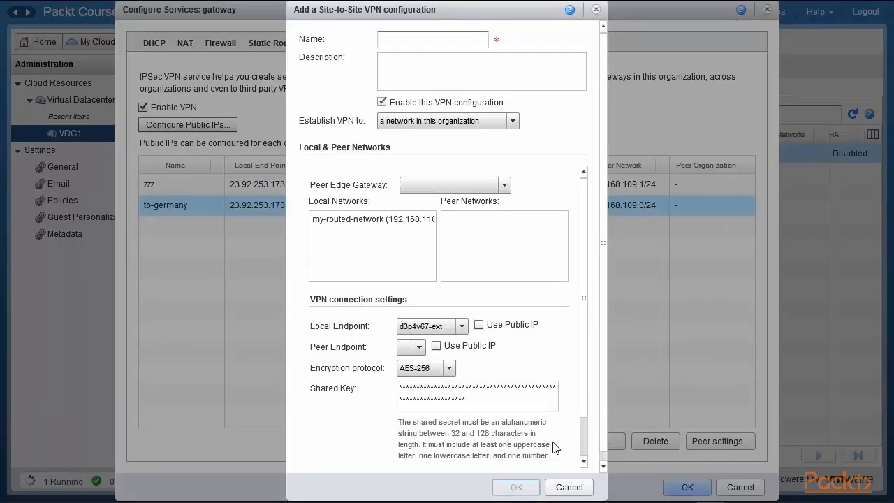
{"action": "left_click", "coordinate": [450, 42]}
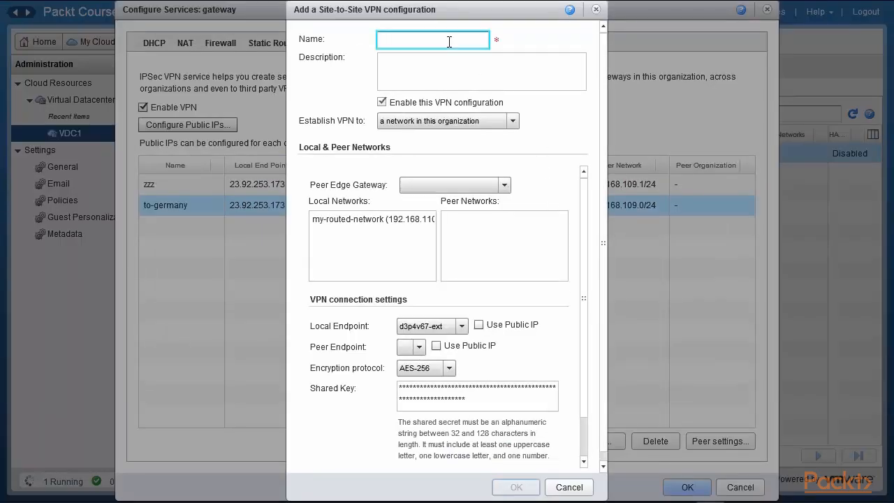
{"action": "type", "text": "Test"}
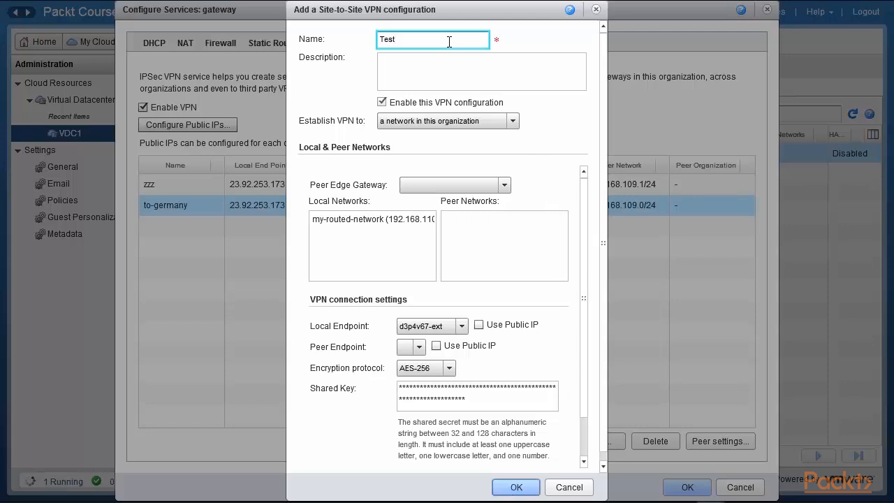
{"action": "left_click", "coordinate": [382, 102]}
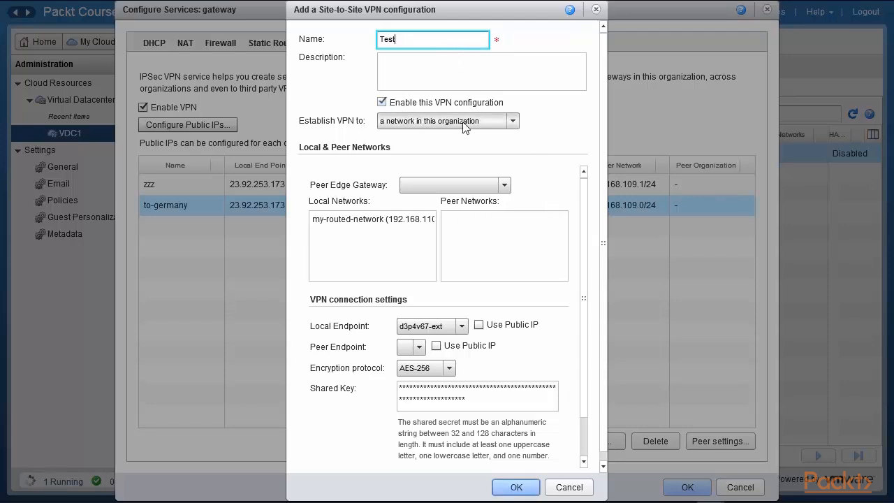
{"action": "left_click", "coordinate": [513, 122]}
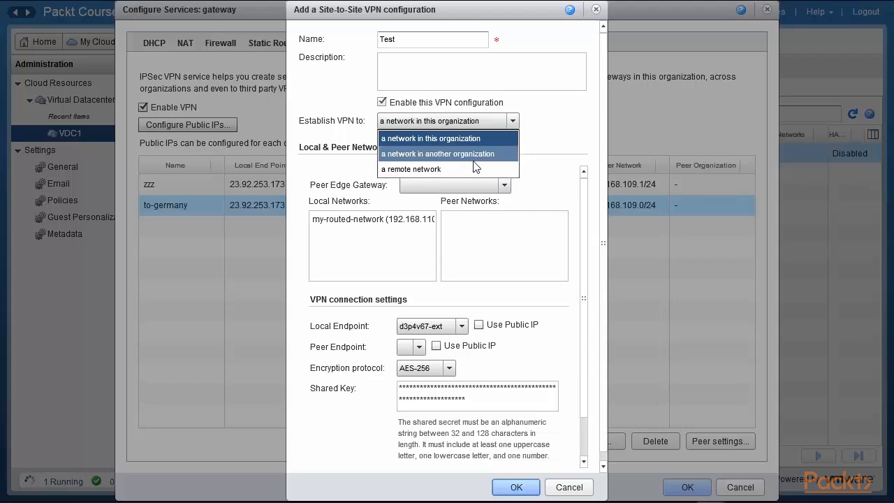
{"action": "left_click", "coordinate": [579, 147]}
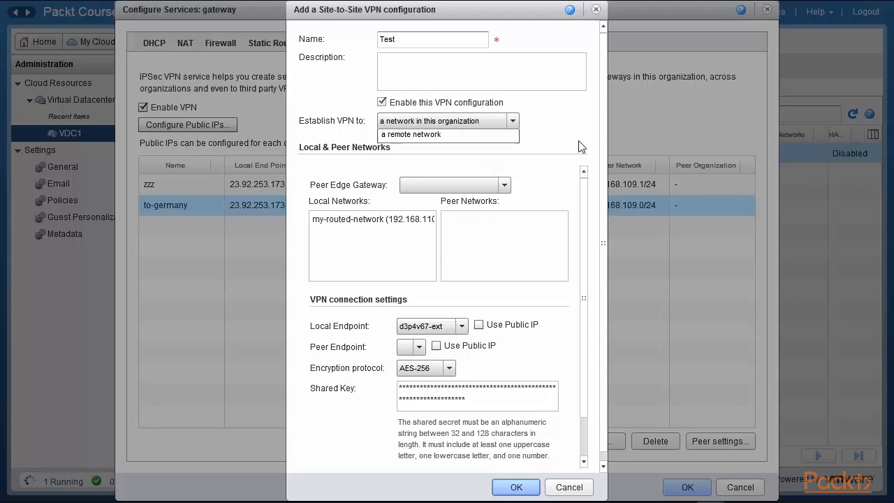
Try the Test VPN's connection settings with local endpoint d3p4v67-ext, a public IP for the peer endpoint and the shared key shown, and discard the configuration
{"action": "left_click", "coordinate": [462, 326]}
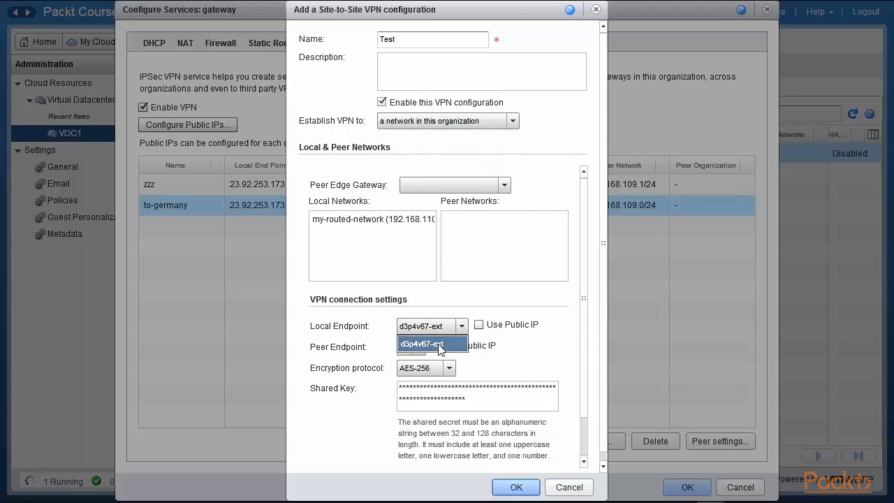
{"action": "left_click", "coordinate": [444, 337]}
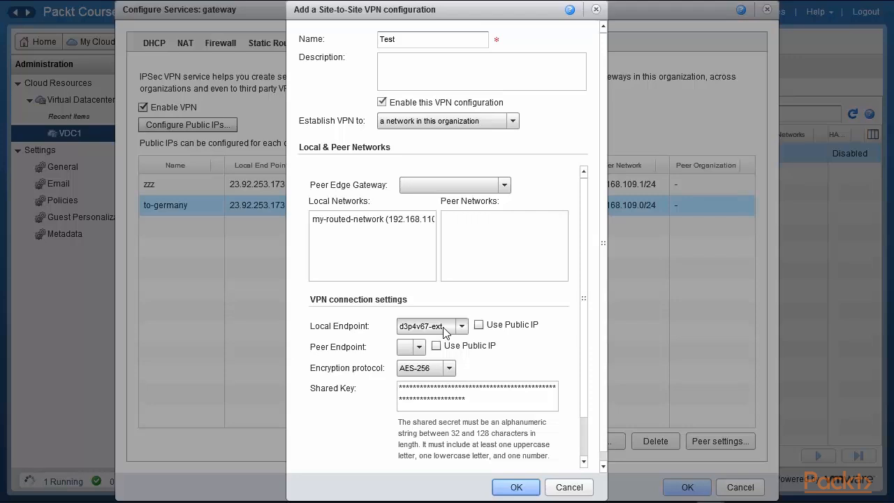
{"action": "left_click", "coordinate": [419, 348]}
{"action": "left_click", "coordinate": [437, 345]}
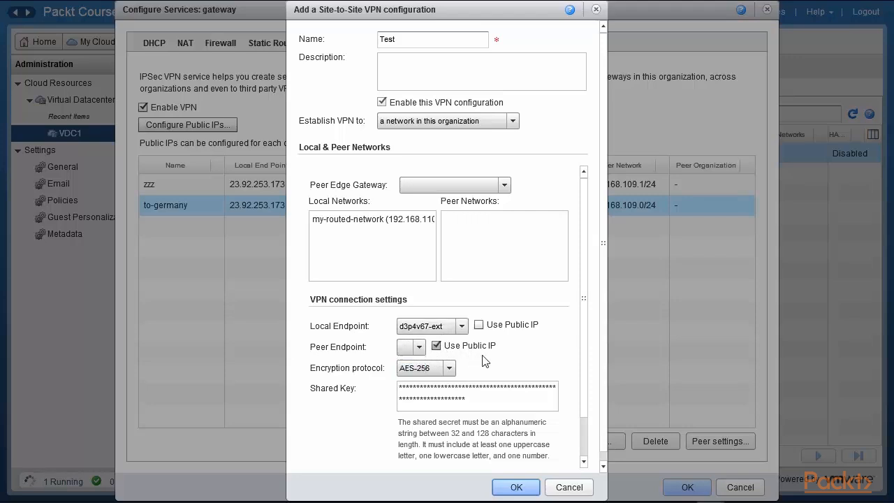
{"action": "scroll", "coordinate": [583, 299], "scroll_direction": "down", "scroll_amount": 2}
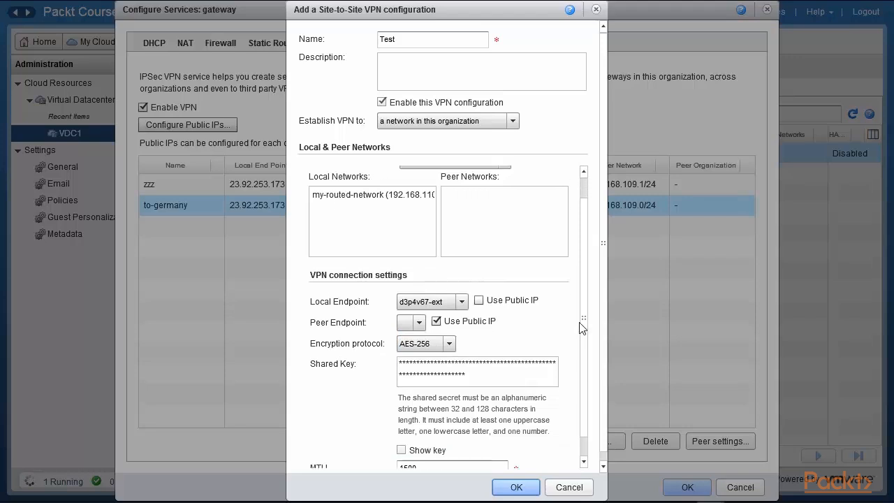
{"action": "left_click", "coordinate": [402, 337]}
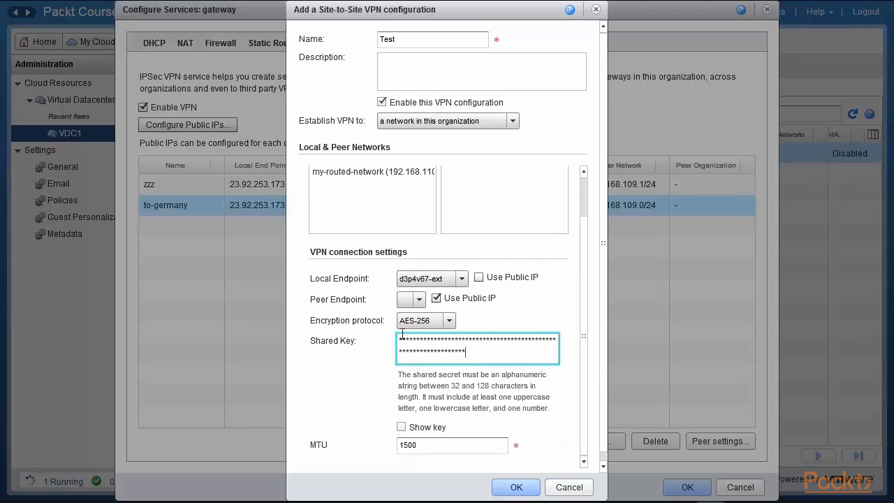
{"action": "left_click", "coordinate": [401, 427]}
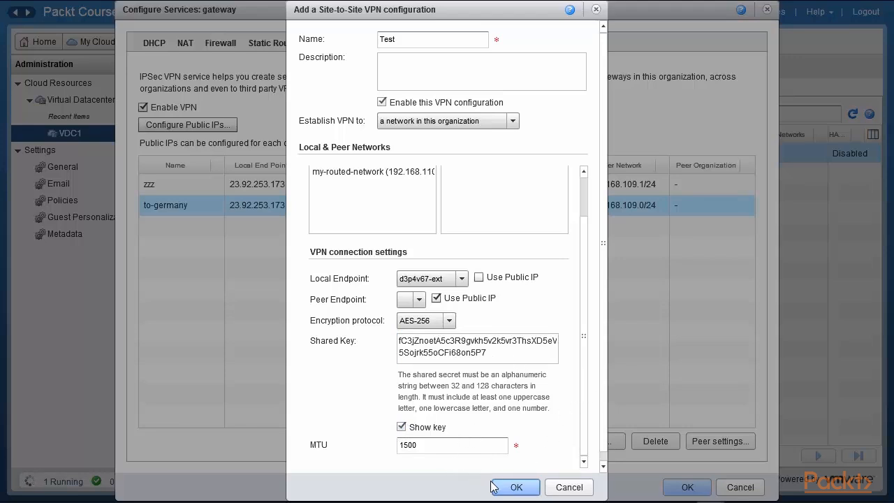
{"action": "left_click", "coordinate": [562, 489]}
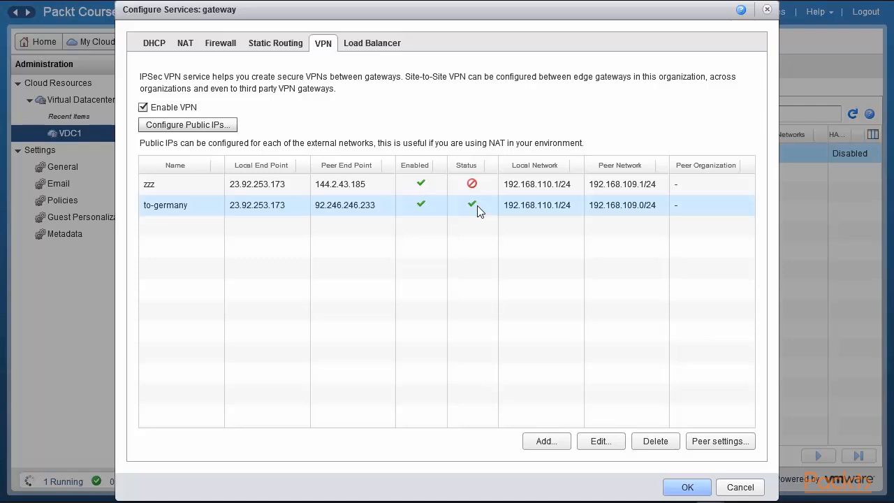
Leave the gateway services without making changes and view the actions available for the edge gateway, such as Re-Deploy
{"action": "left_click", "coordinate": [735, 487]}
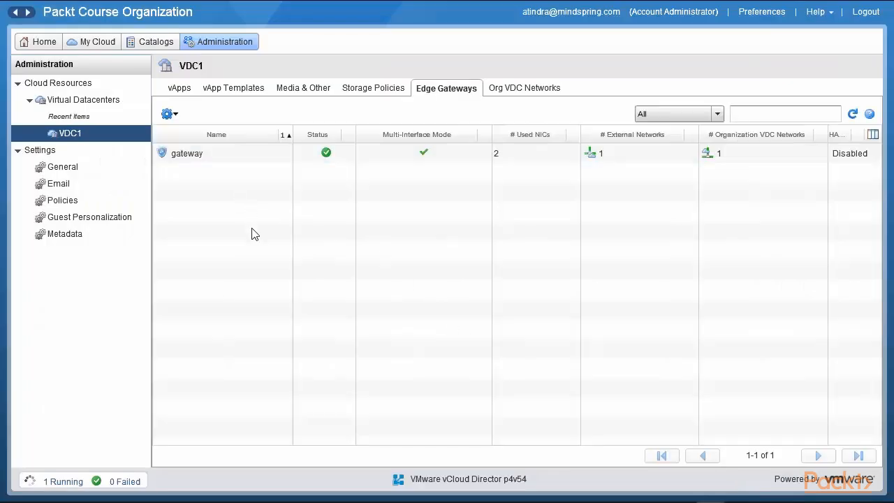
{"action": "left_click", "coordinate": [194, 157]}
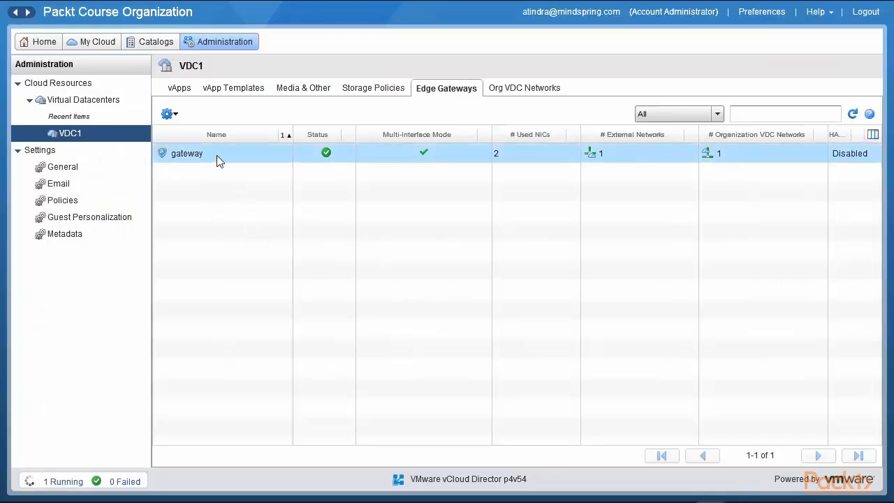
{"action": "right_click", "coordinate": [217, 160]}
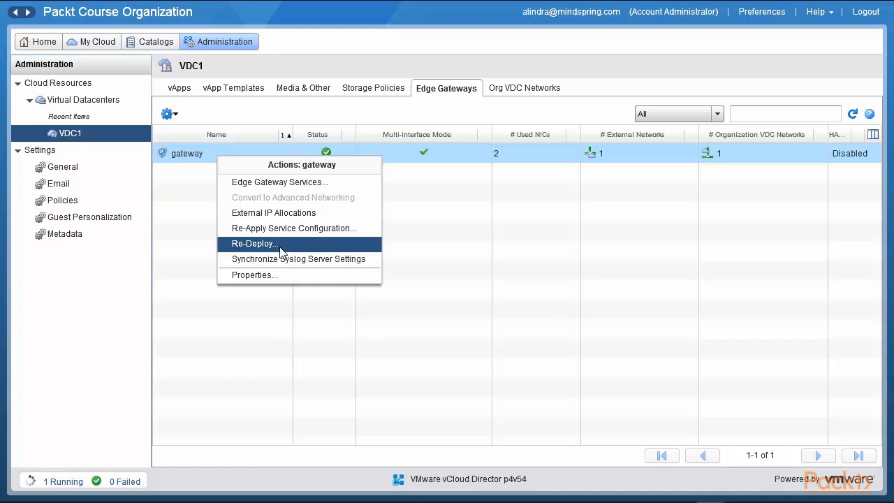
{"action": "left_click", "coordinate": [354, 319]}
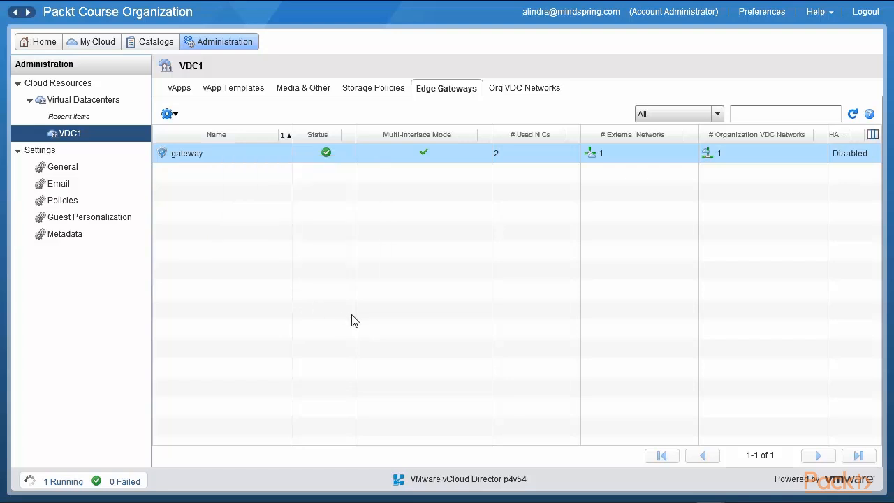